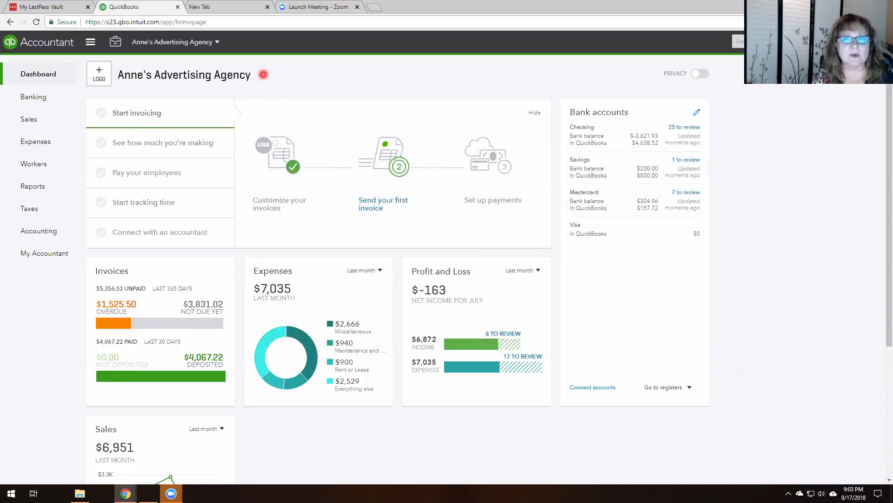
Start a new sales receipt for the customer Bill's Windsurf Shop.
click(817, 42)
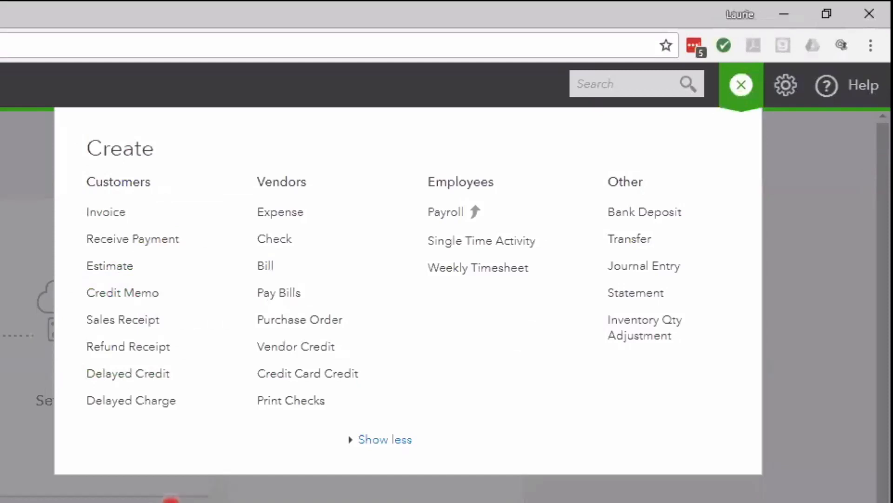
click(126, 321)
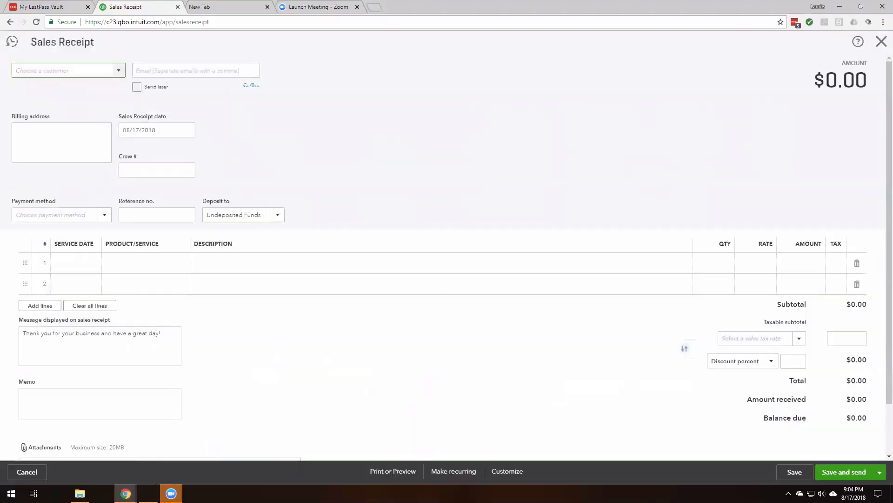
click(381, 105)
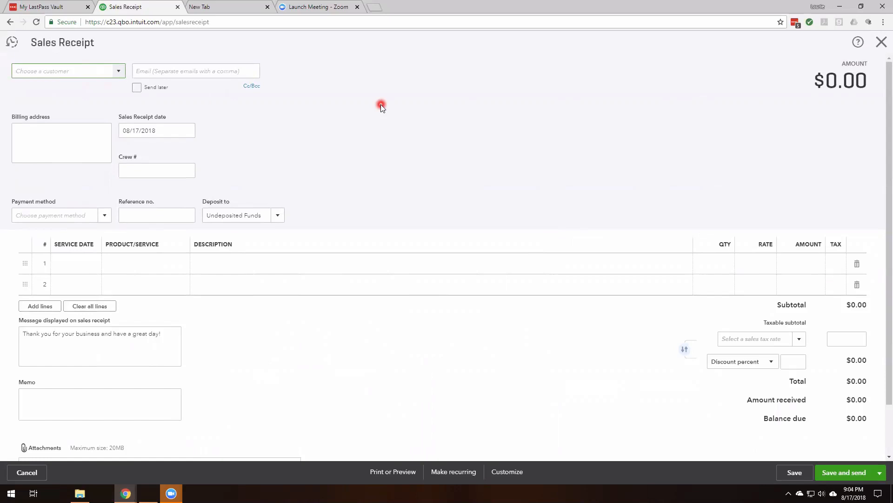
text(Bill's Windsurf Shop)
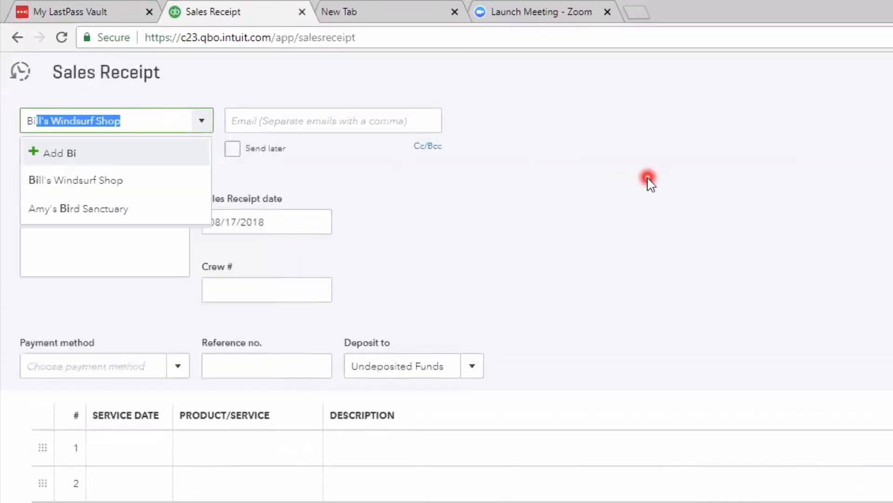
click(106, 182)
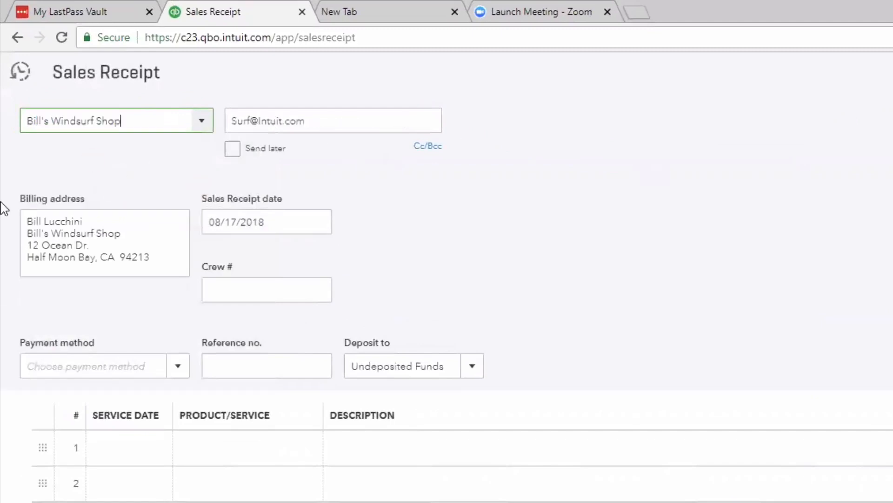
Set the sales receipt's payment method to Check and its reference number to 1256.
click(231, 447)
click(238, 289)
click(180, 368)
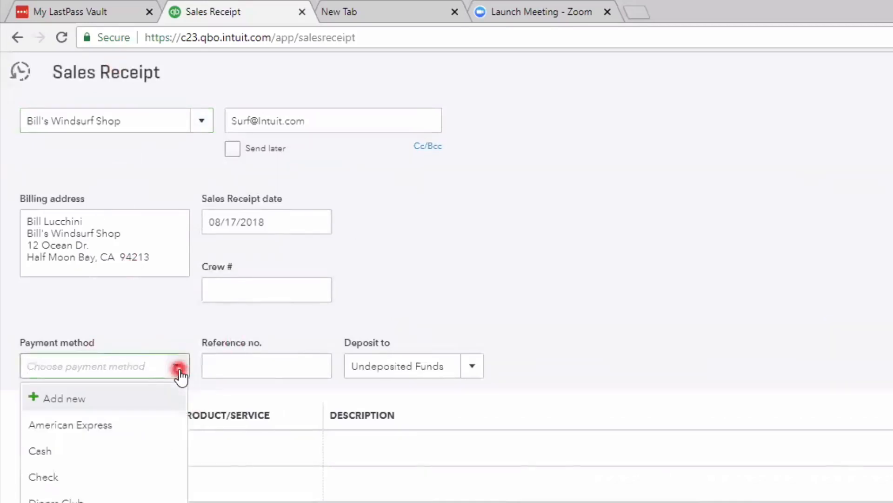
click(88, 476)
click(230, 365)
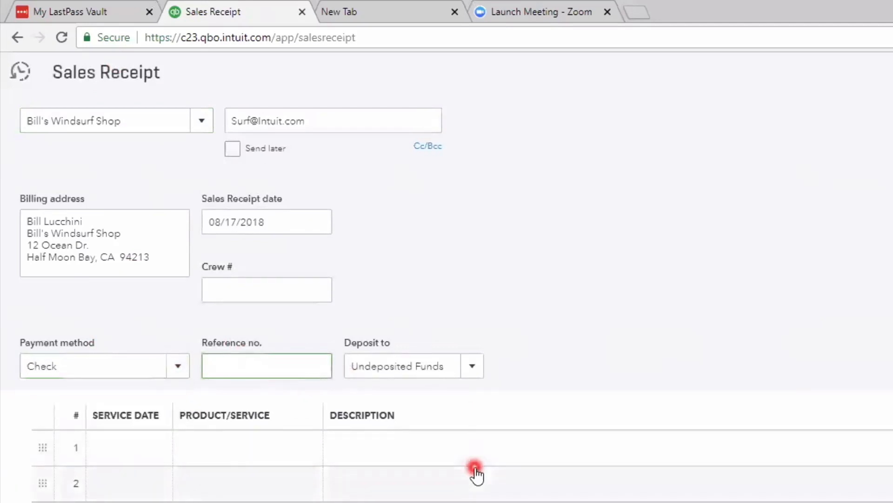
text(1256)
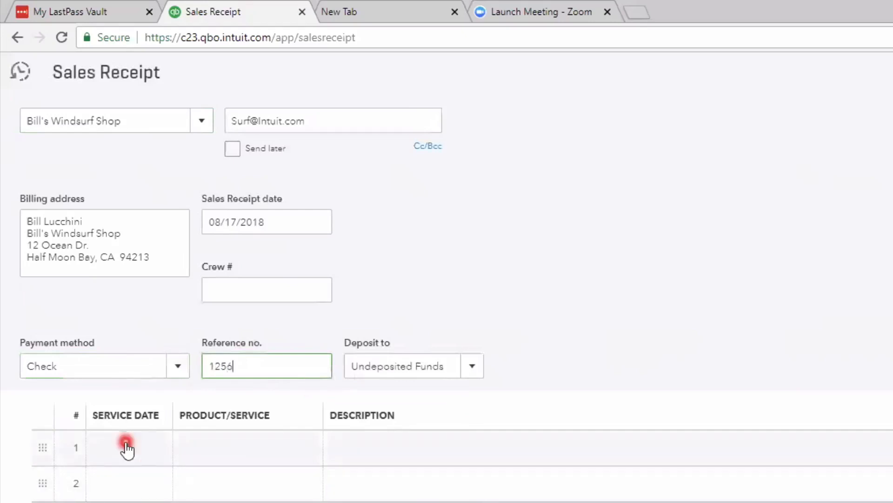
Fill the first line with service date 08/18/2018, the Design:Design service and a quantity of 4.
click(126, 445)
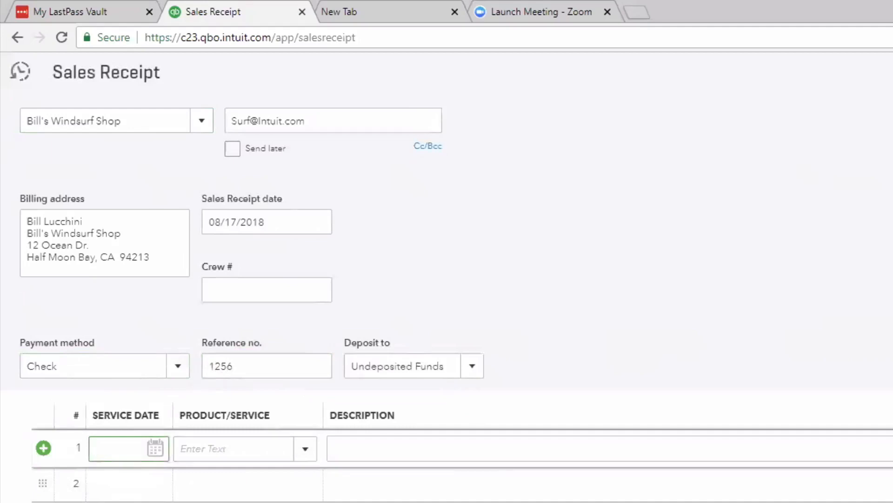
text(081818)
key(Tab)
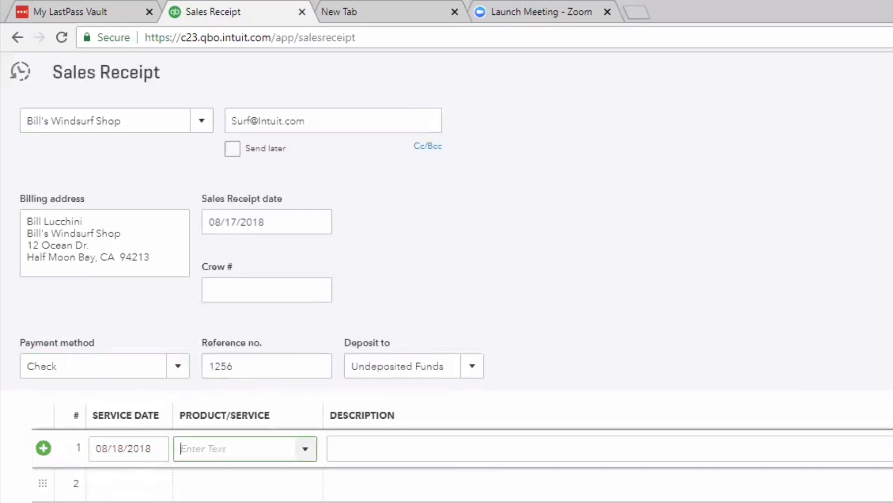
text(d)
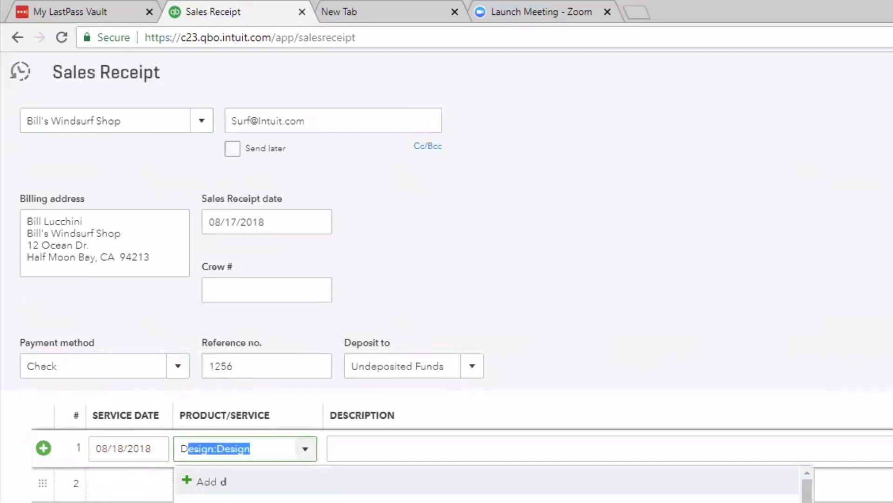
key(Return)
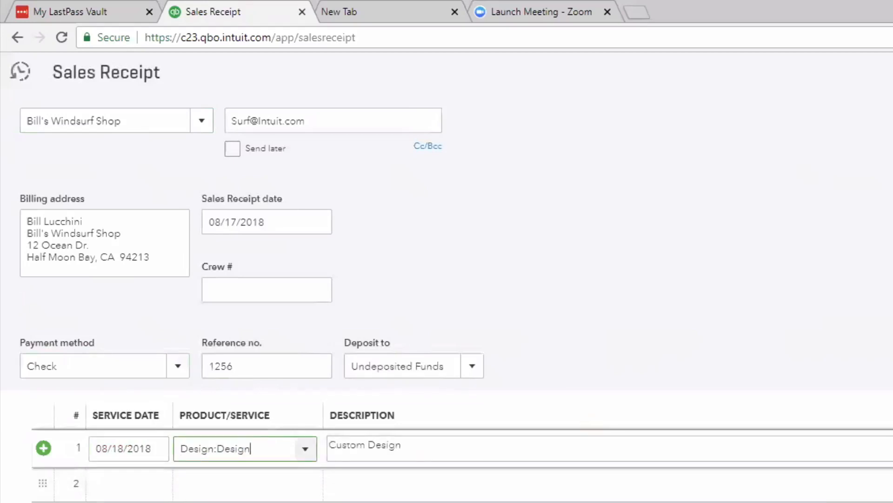
key(Tab)
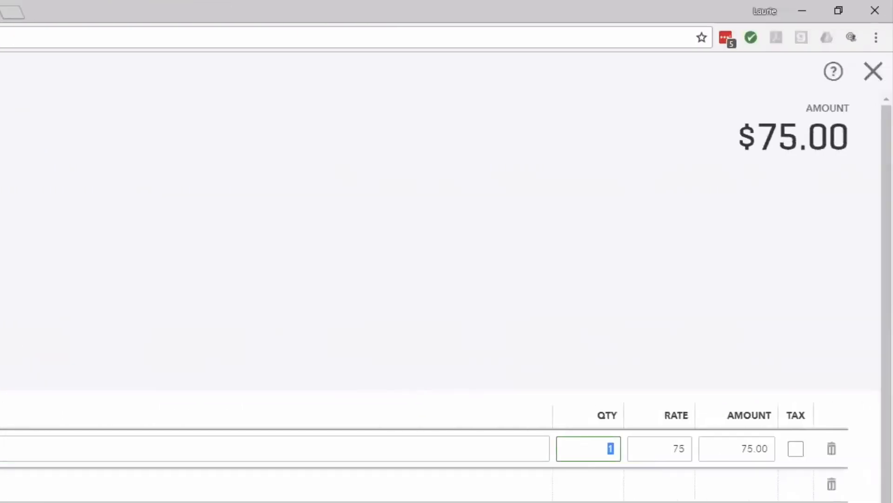
text(4)
key(Tab)
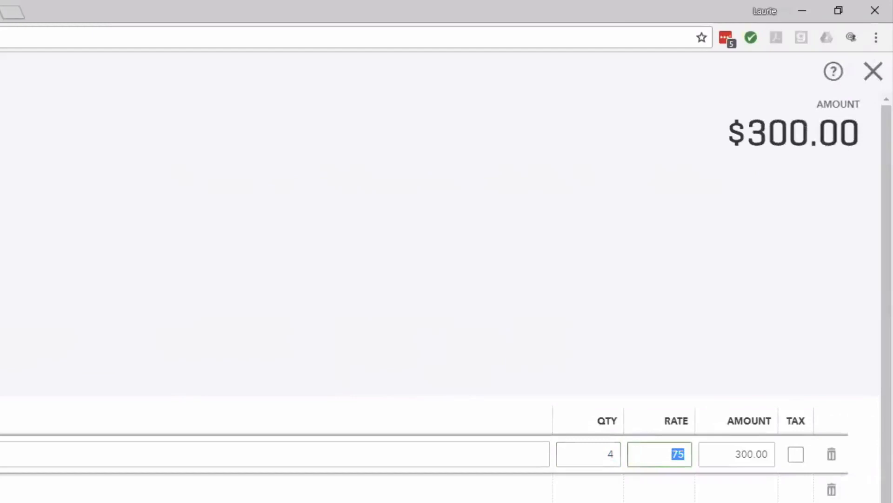
Fill the second line with service date 08/19/2018, the Design:Design service and a quantity of 3.
click(126, 418)
text(081918)
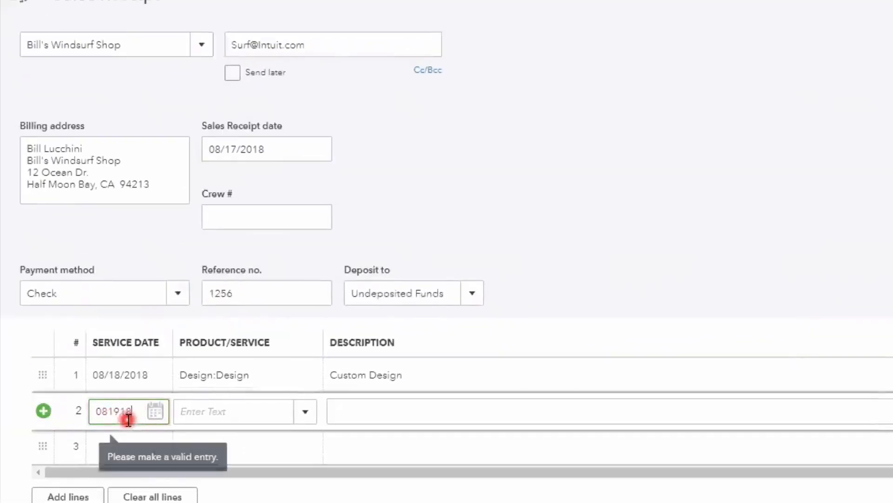
key(Tab)
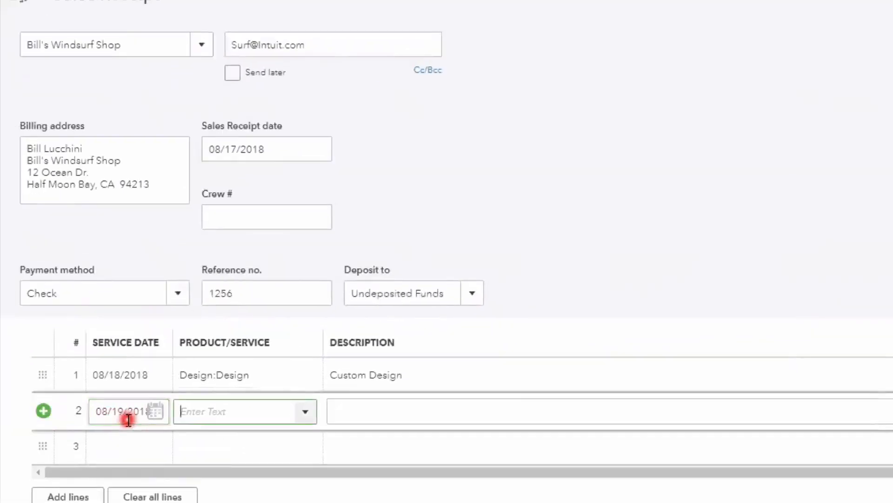
text(Design:Design)
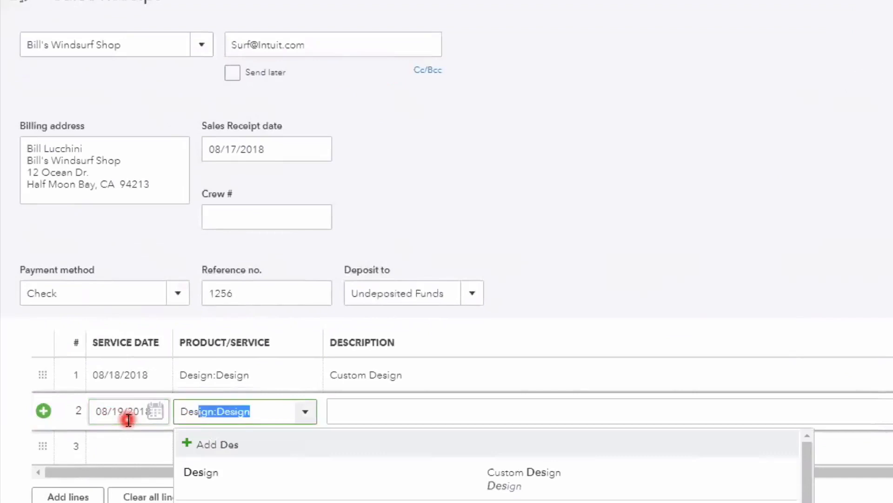
key(Tab)
key(Tab)
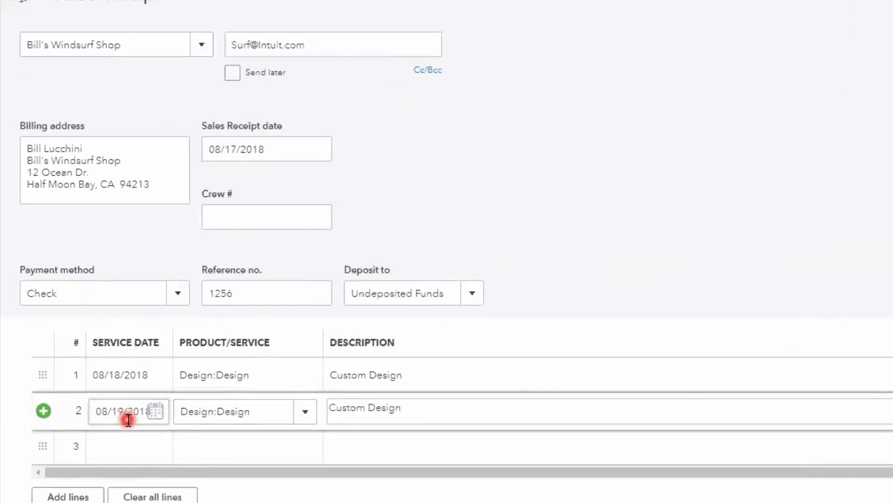
text(3)
key(Tab)
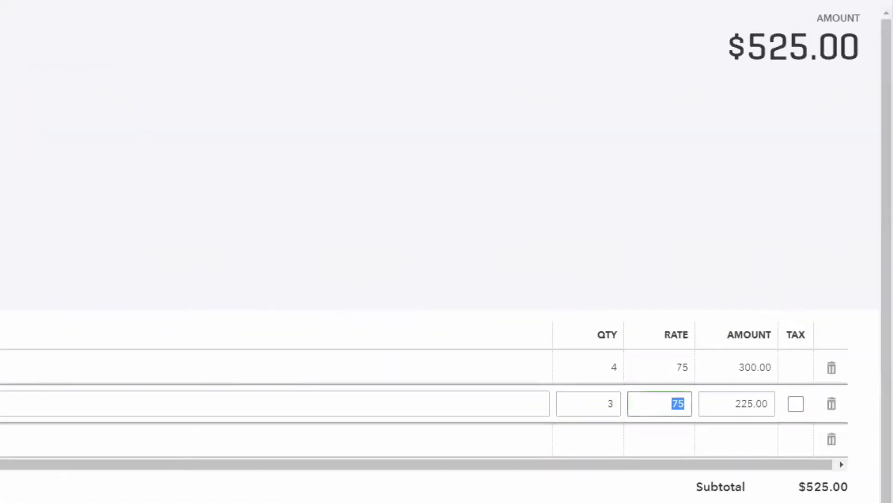
Fill the third line with service date 08/20/2018 and the Design:Design service, keeping the default quantity of 1.
key(Tab)
key(Tab)
key(Tab)
key(Tab)
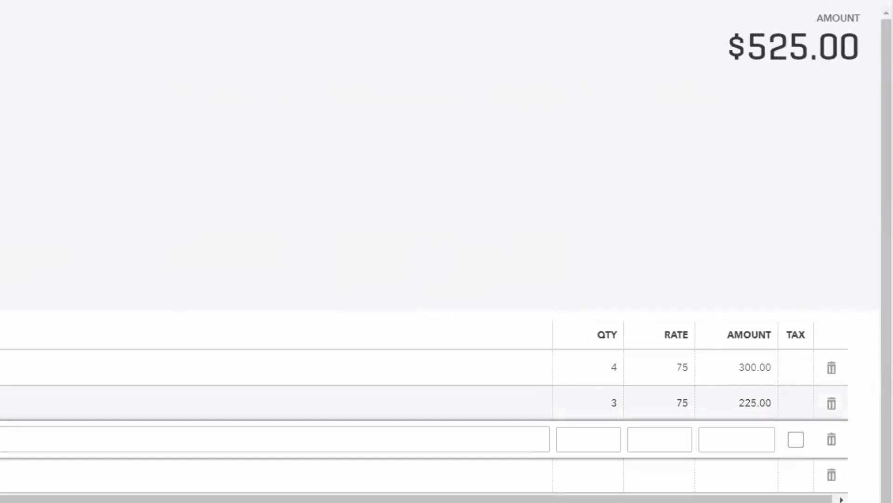
text(08/20/2018)
key(Tab)
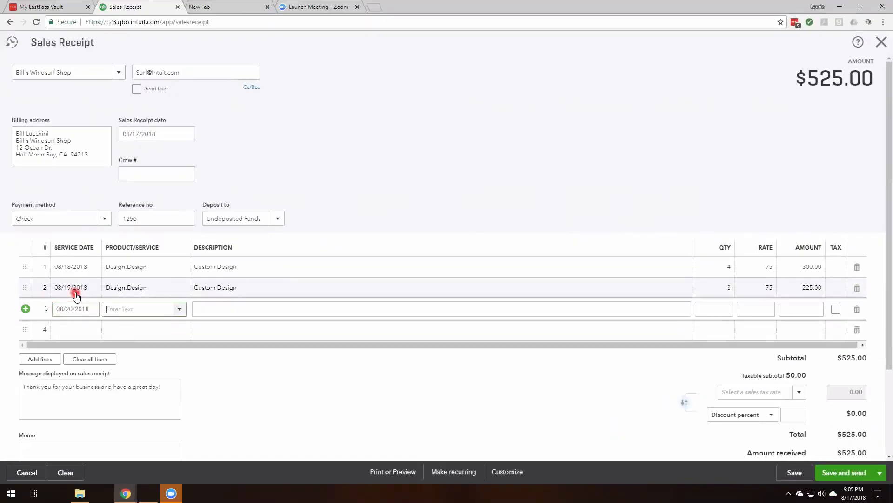
text(Des)
key(Tab)
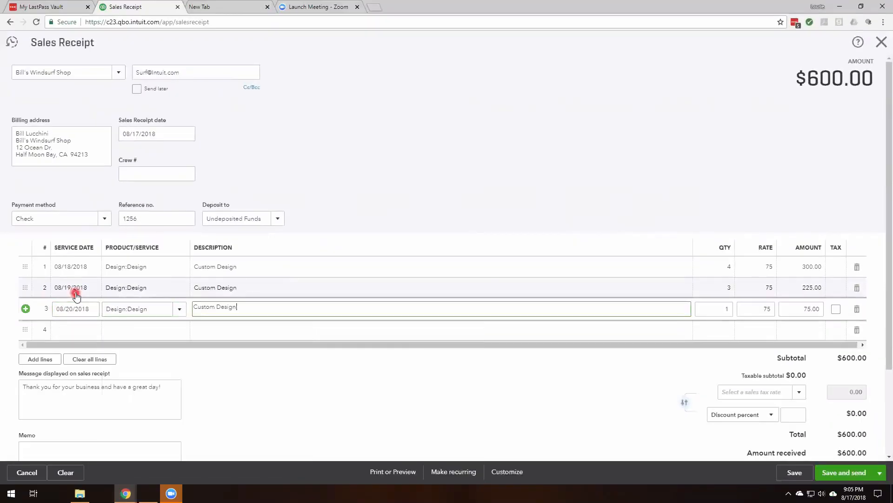
key(Tab)
key(Tab)
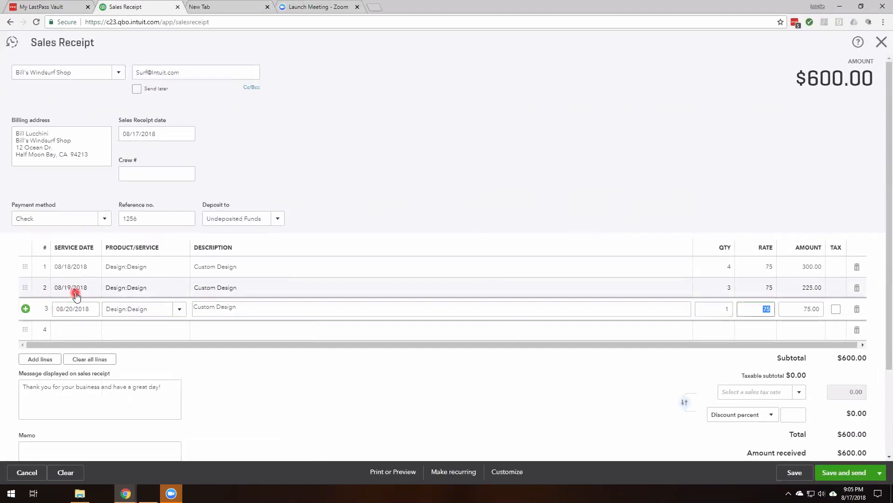
Add a fourth Design:Design line dated 08/21/2018 with quantity 1.5, and save and close the sales receipt.
key(Tab)
key(Tab)
key(Tab)
key(Tab)
text(082118)
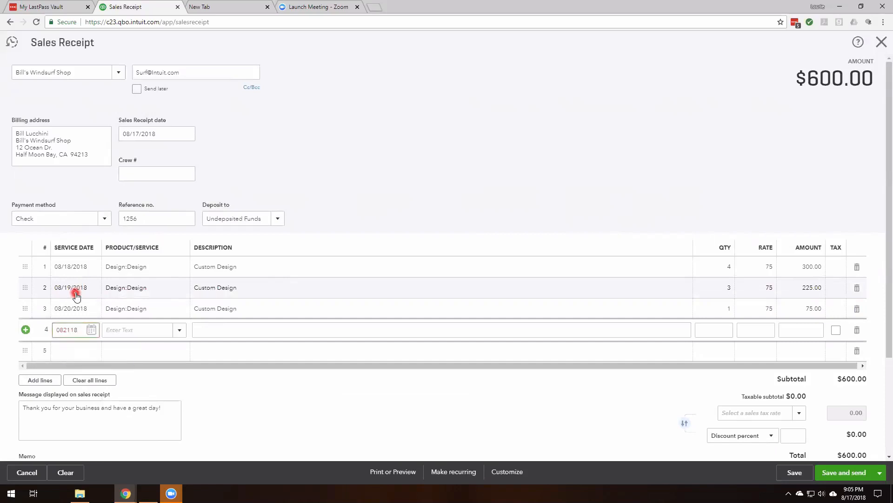
key(Tab)
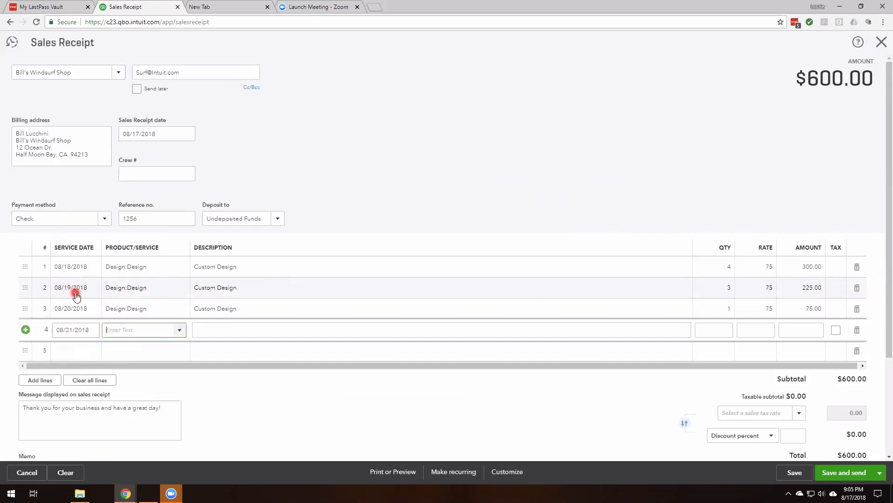
text(de)
key(Tab)
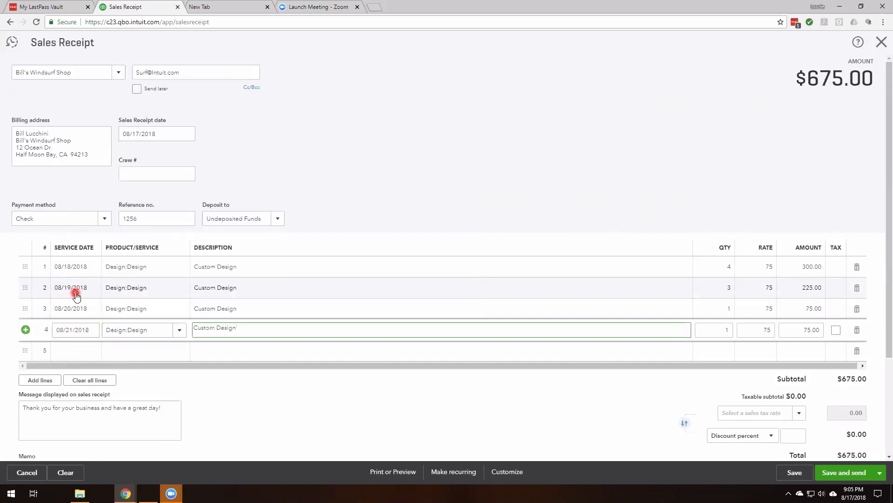
key(Tab)
text(1.5)
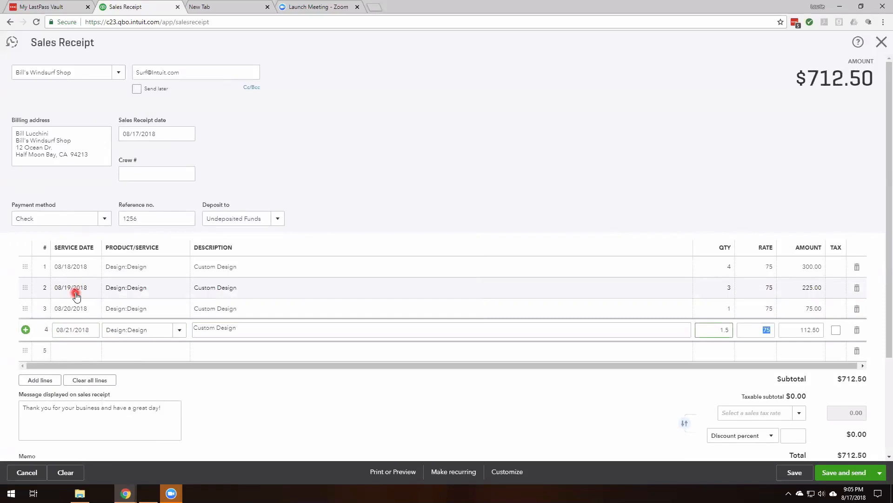
key(Tab)
key(Tab)
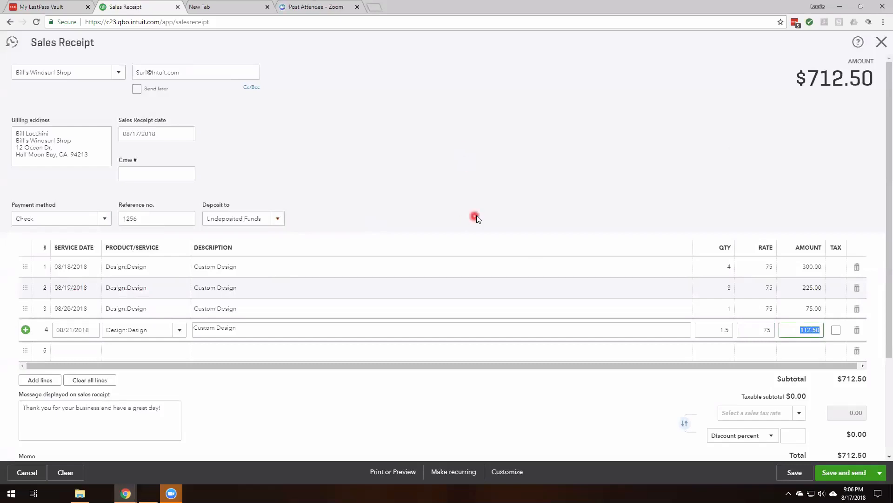
click(880, 472)
click(849, 460)
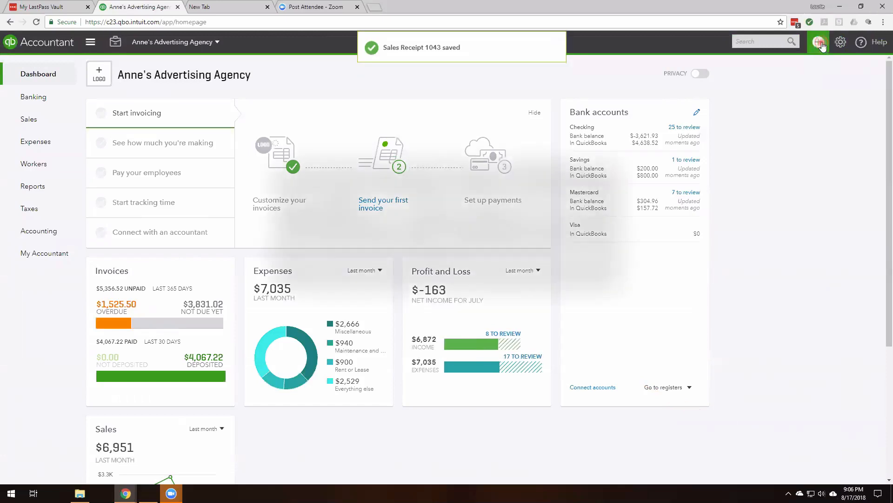
Start a refund receipt for Bill's Windsurf Shop with Check as the payment method.
click(821, 46)
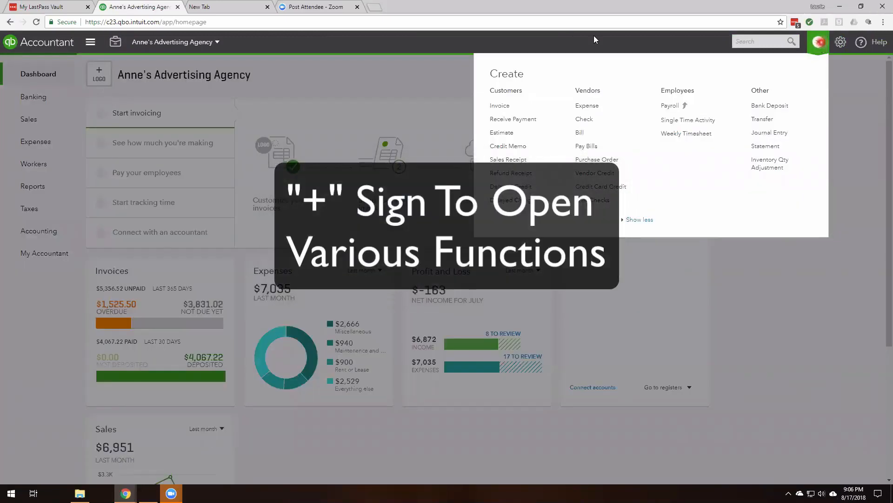
click(519, 74)
click(518, 174)
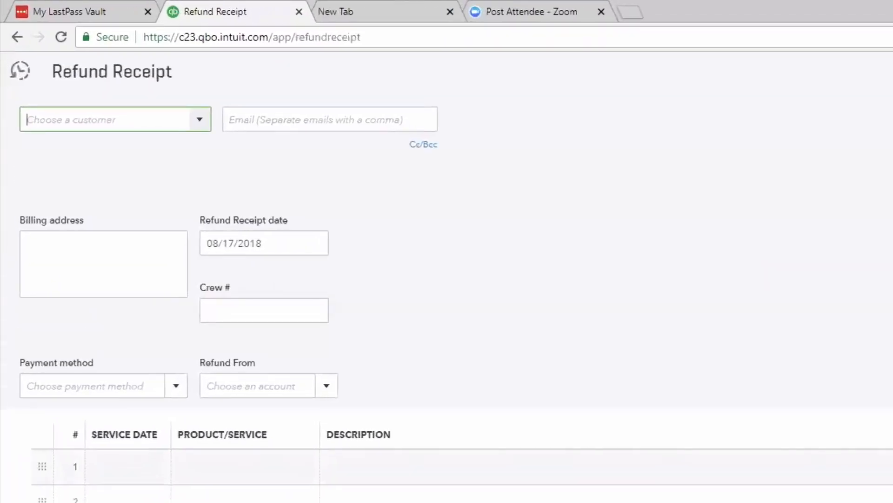
text(b)
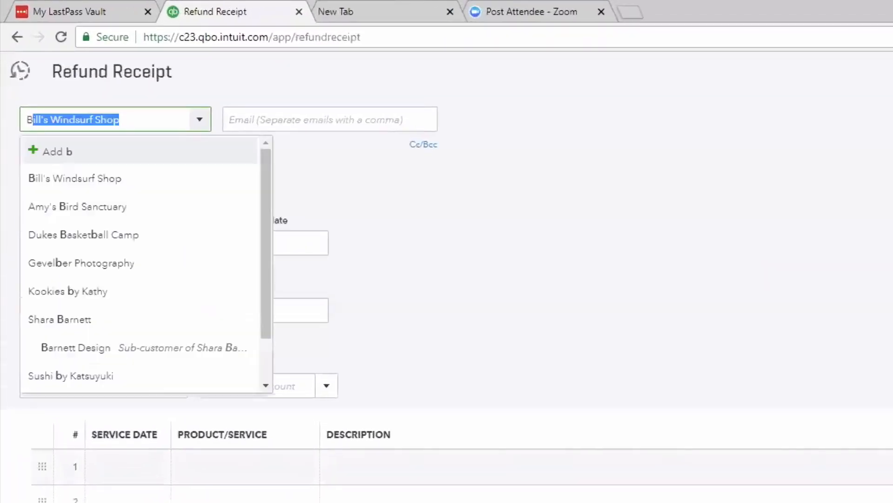
text(i)
key(Tab)
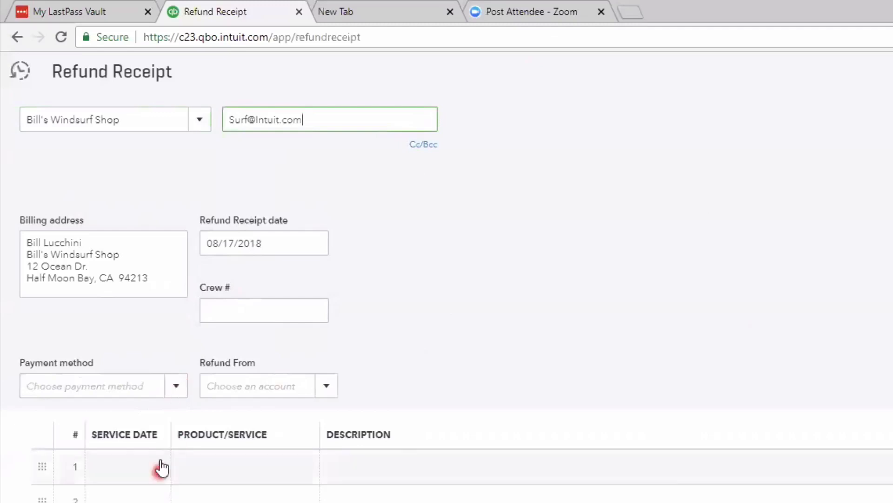
click(175, 391)
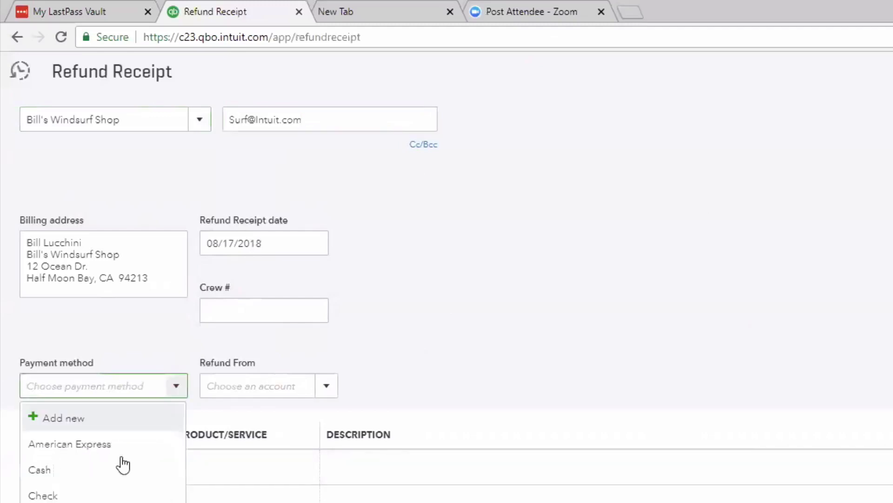
click(97, 496)
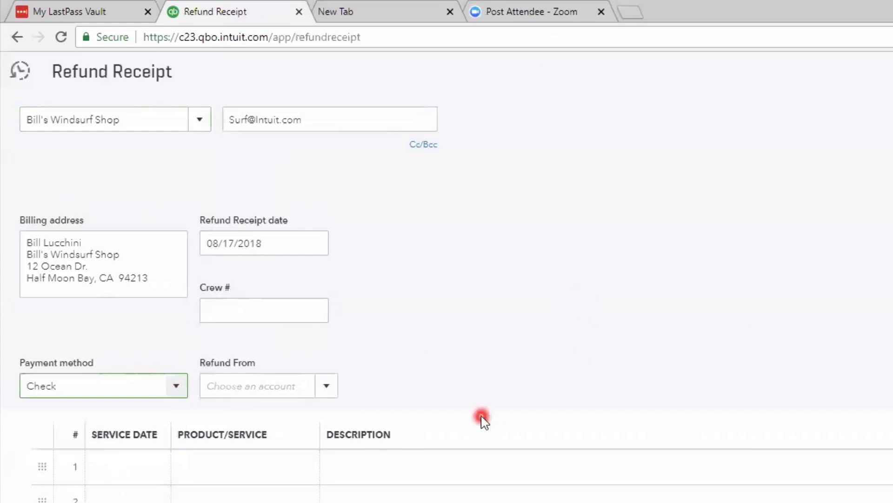
Set the first refund line's service date to 08/08/2018 and choose Checking as the account to refund from.
click(115, 471)
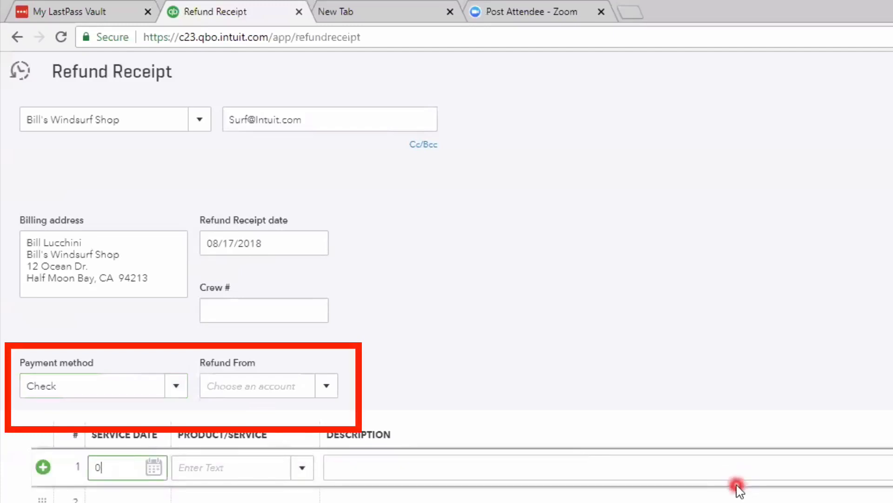
text(08)
click(739, 489)
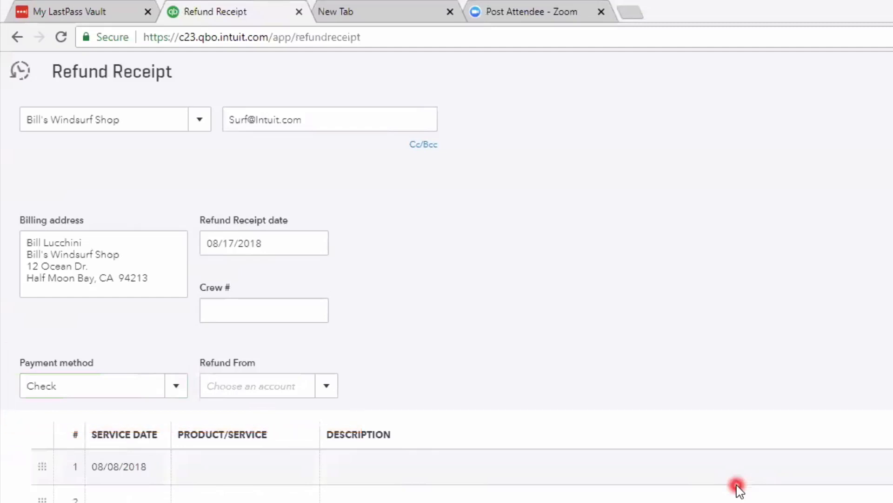
click(327, 386)
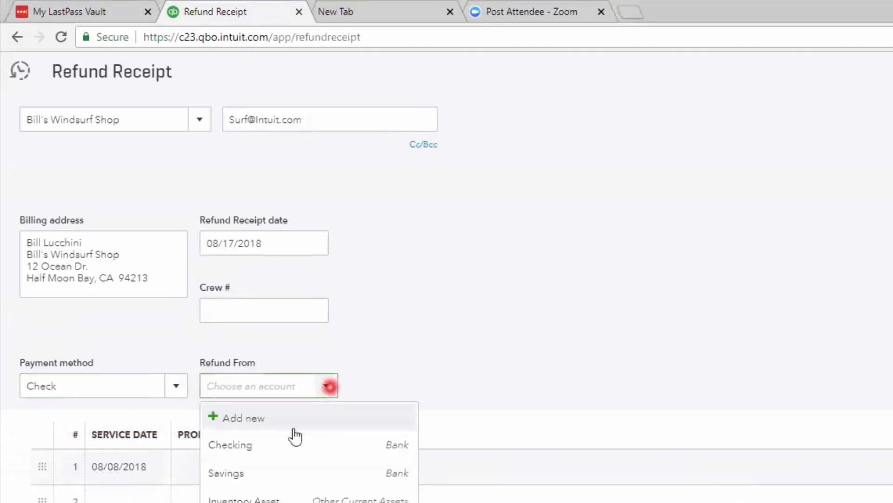
click(256, 447)
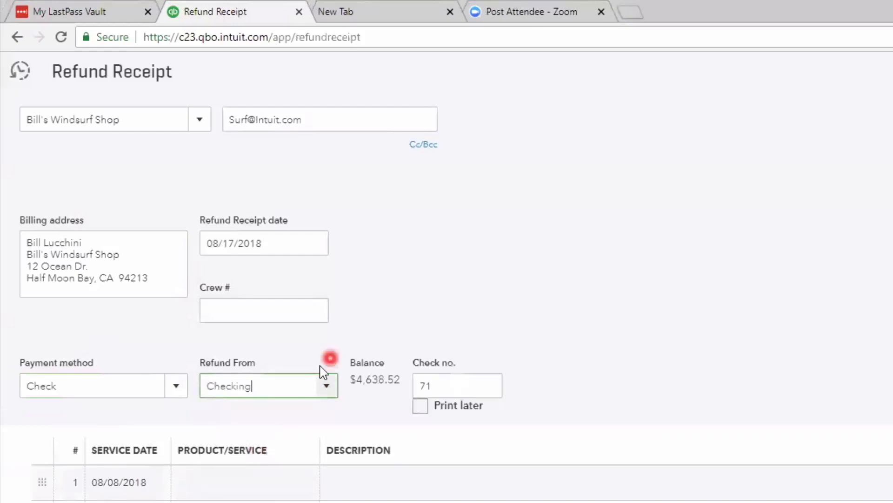
Fill the first refund line with the Design:Design service and a quantity of 2.
click(209, 477)
text(Design:Design)
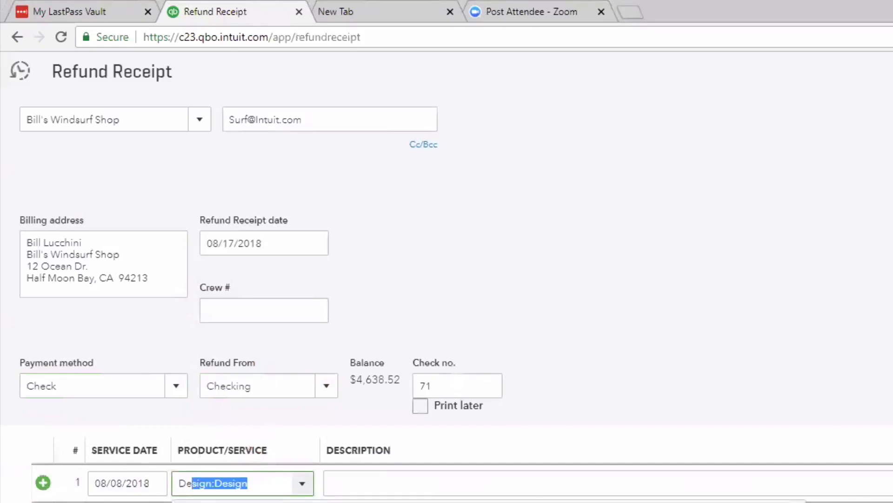
key(Tab)
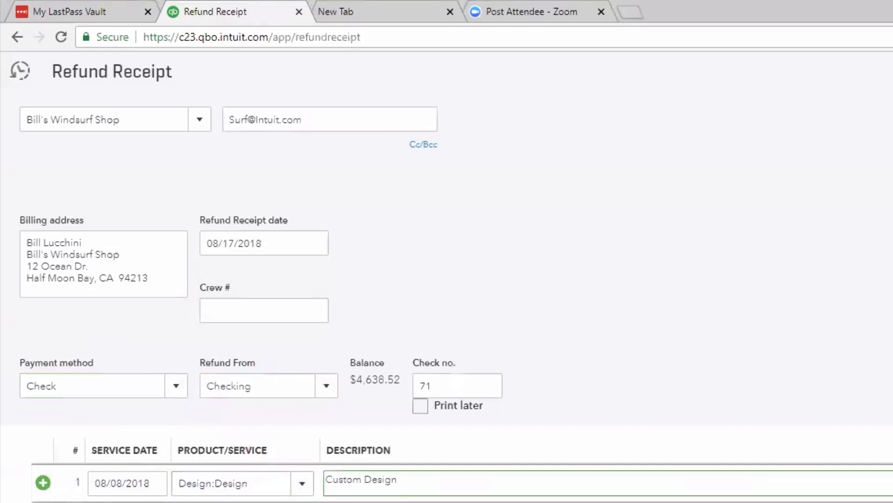
key(Tab)
text(2)
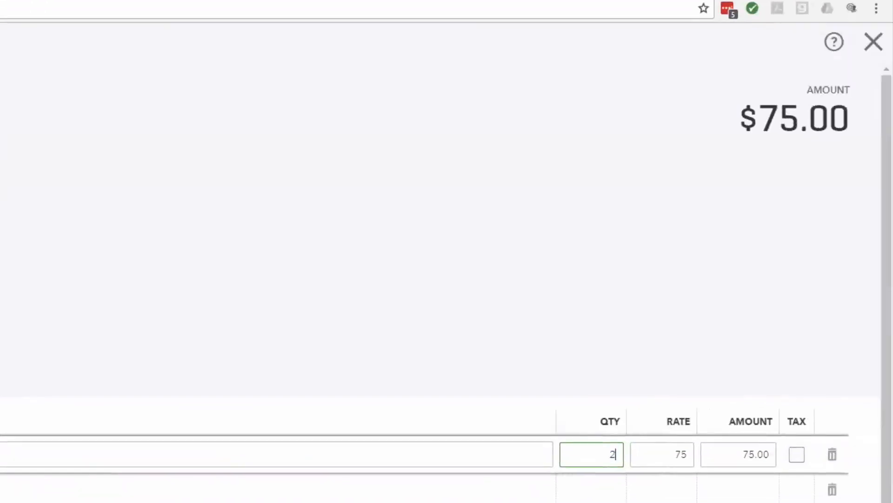
key(Tab)
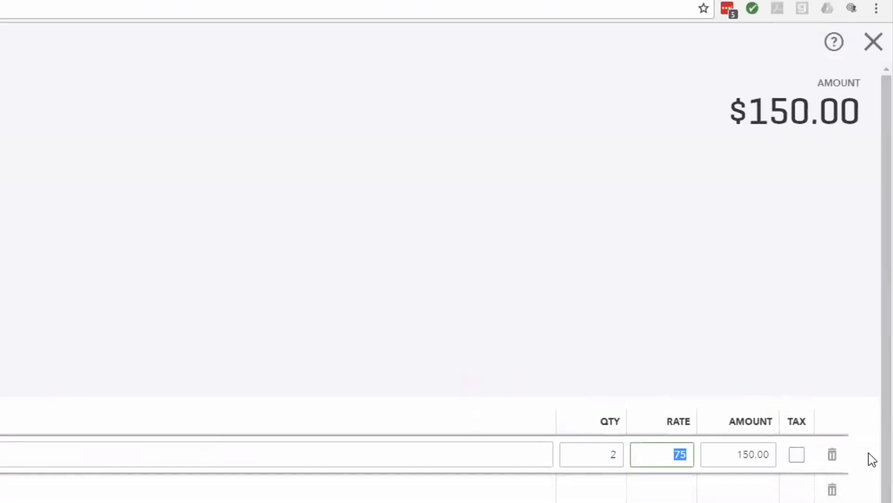
scroll(873, 459, down, 3)
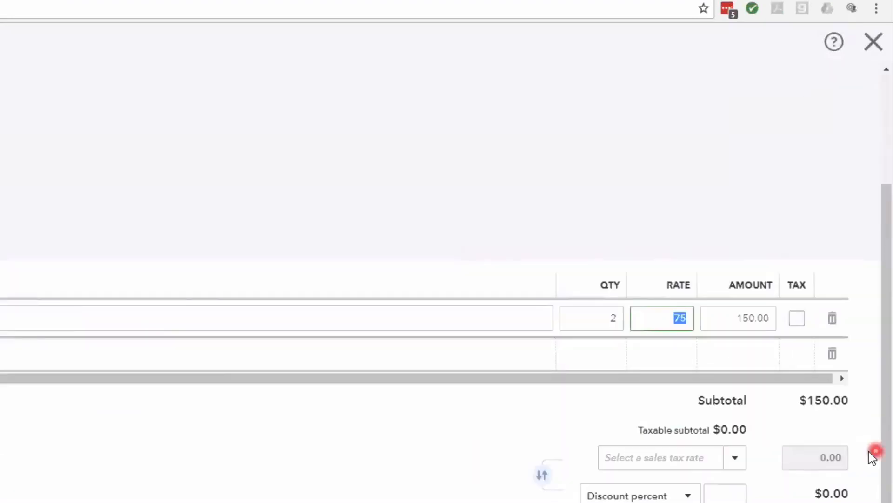
scroll(873, 458, up, 3)
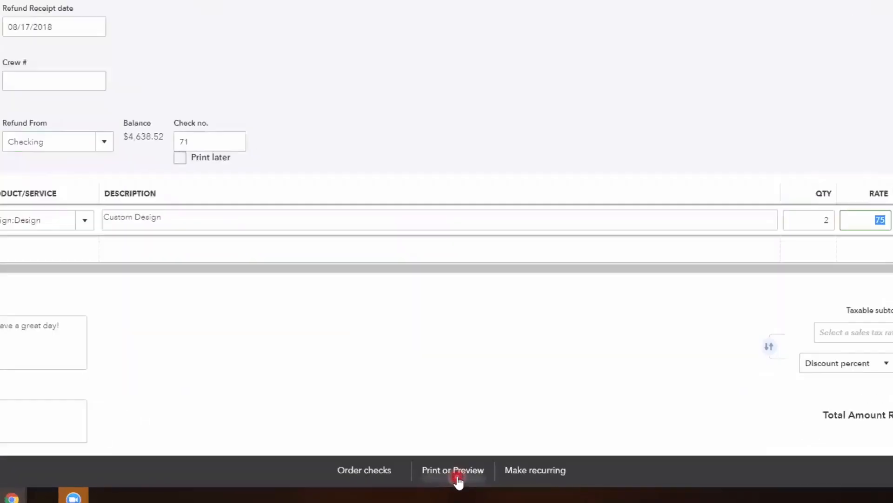
Issue the refund by opening its print preview, send the refund receipt to print, and close the preview.
click(464, 479)
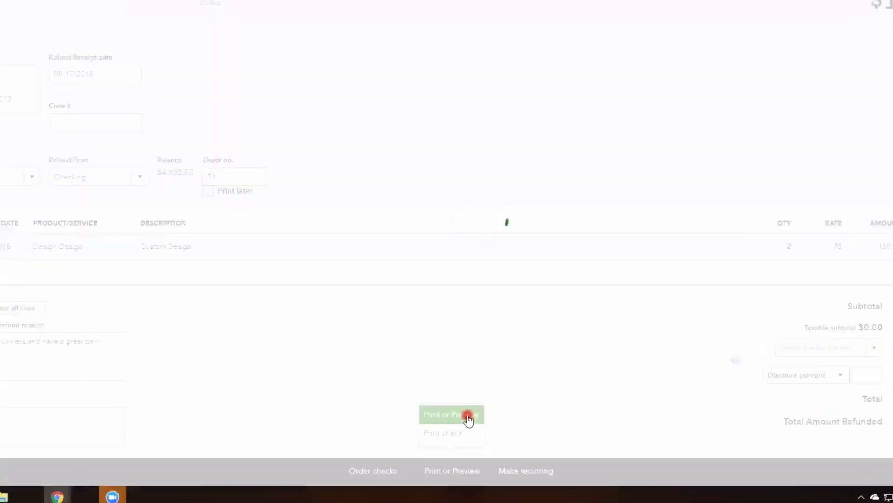
click(484, 378)
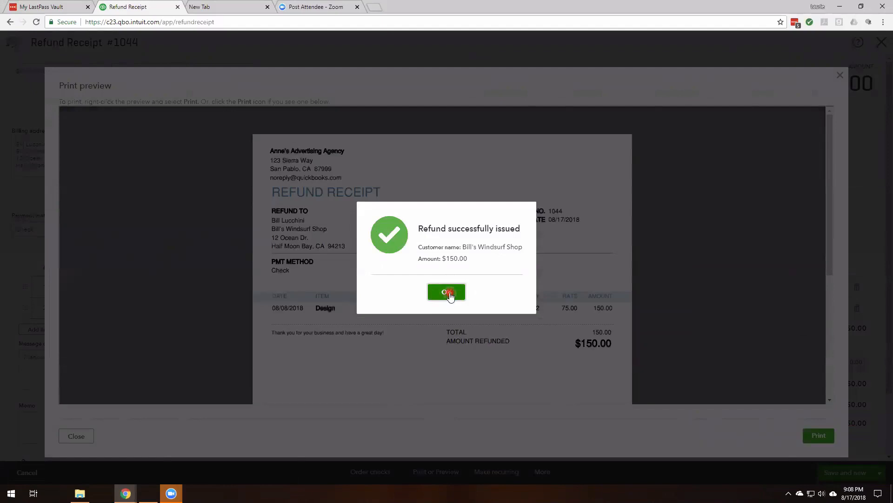
click(449, 293)
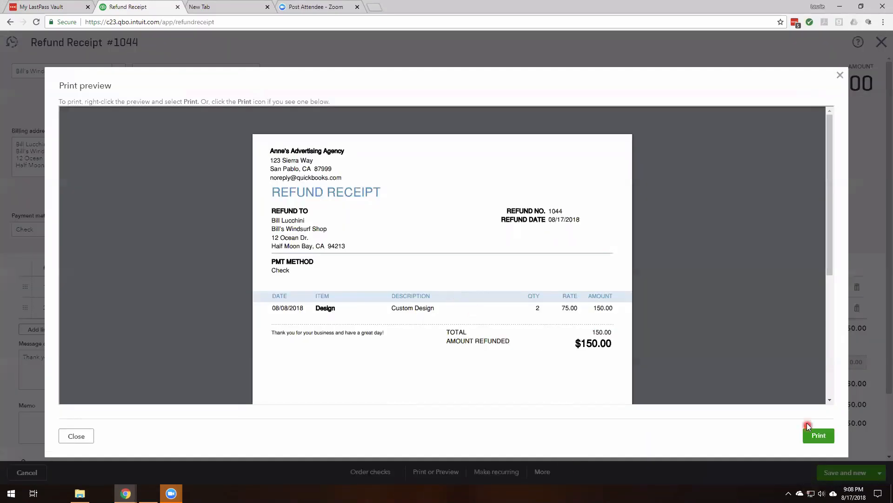
click(819, 441)
click(819, 436)
click(820, 438)
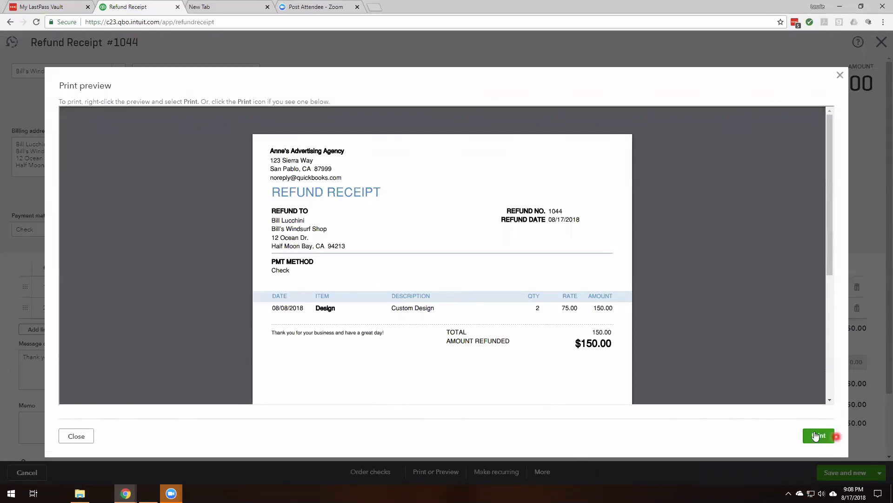
click(840, 75)
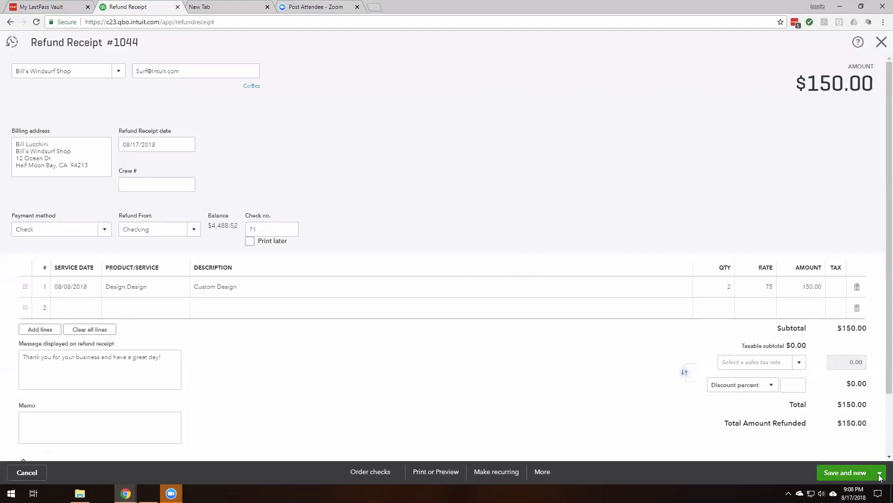
Save and close the refund receipt, acknowledging the refund confirmation.
click(880, 475)
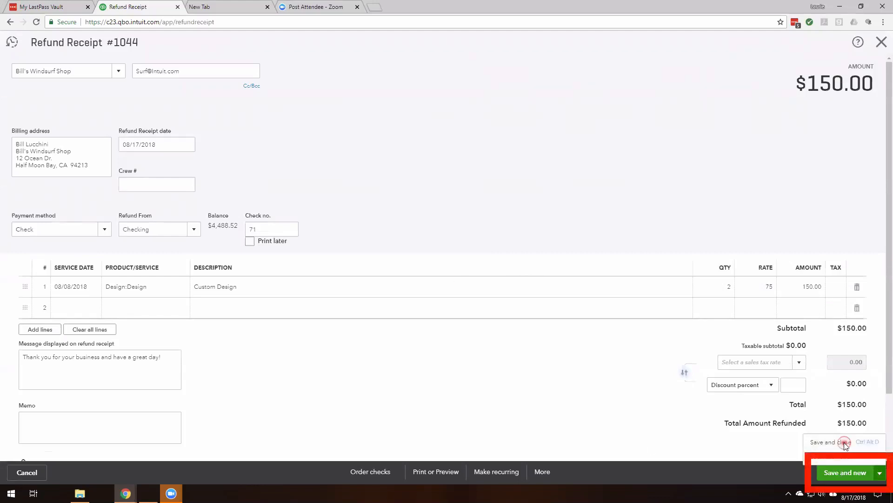
click(845, 442)
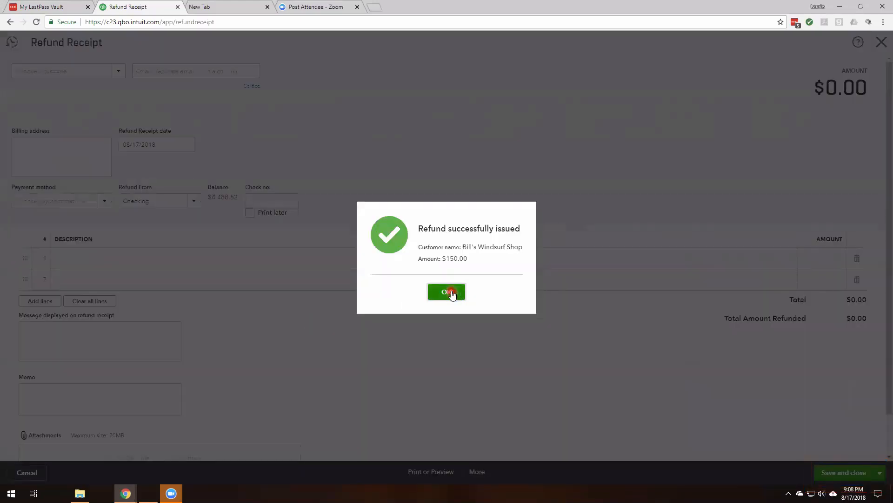
click(450, 292)
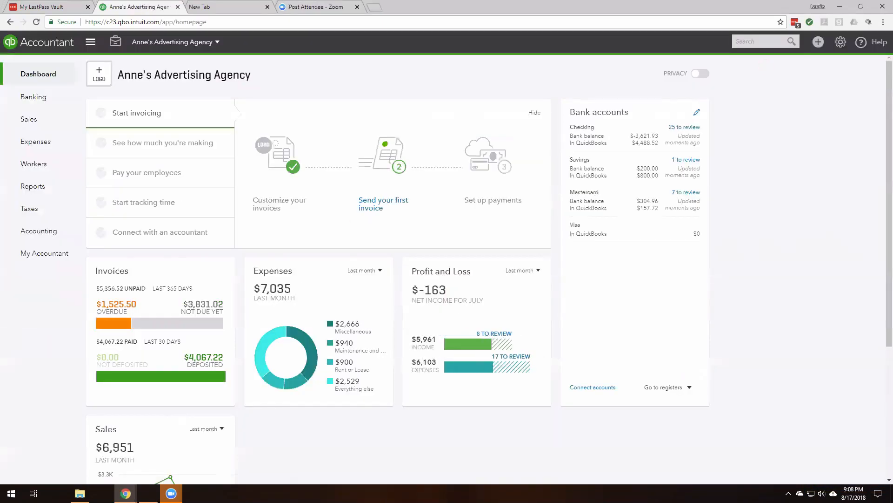
Create a delayed charge for the customer listed directly after Cool Cars.
click(818, 42)
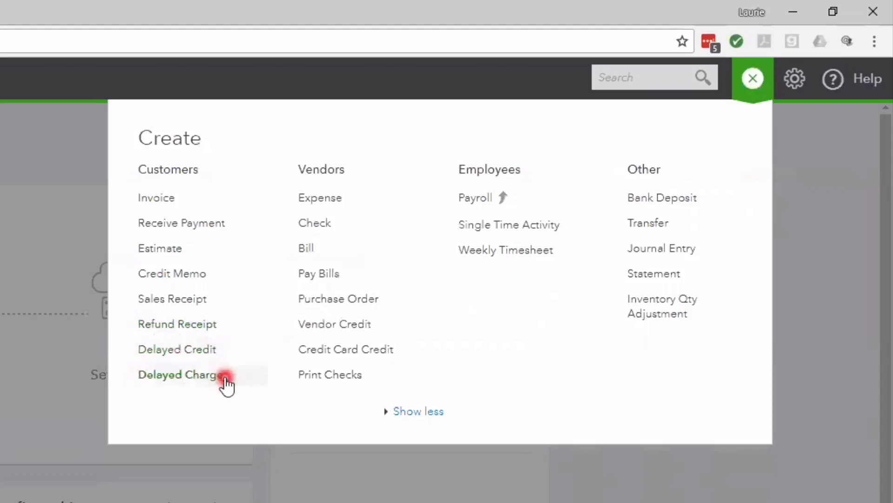
click(167, 379)
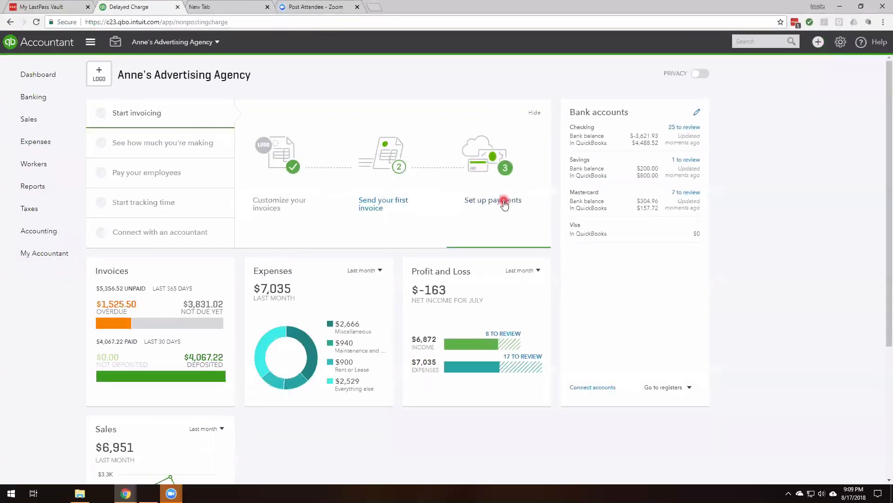
click(119, 73)
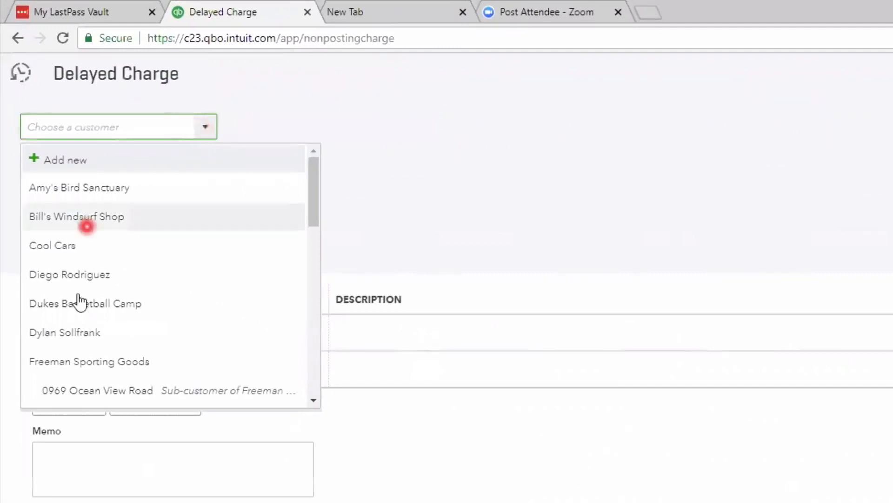
click(82, 283)
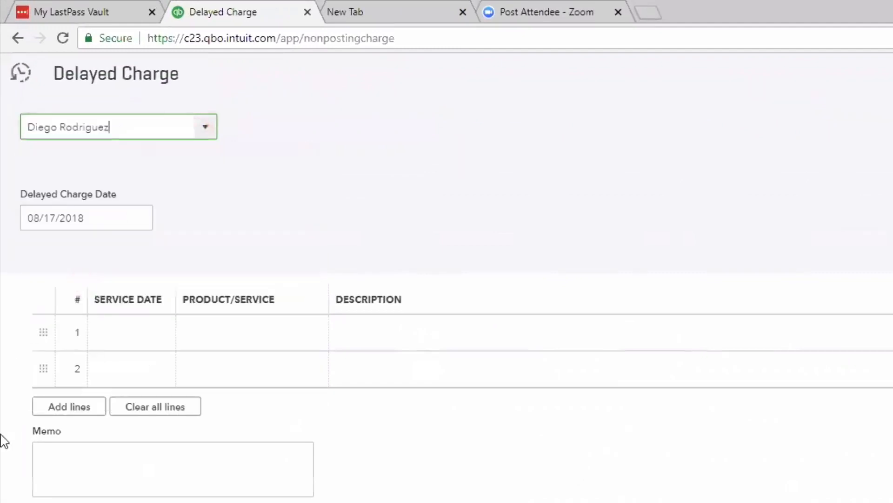
Set both the delayed charge date and the first line's service date to 09/18/2018.
click(122, 215)
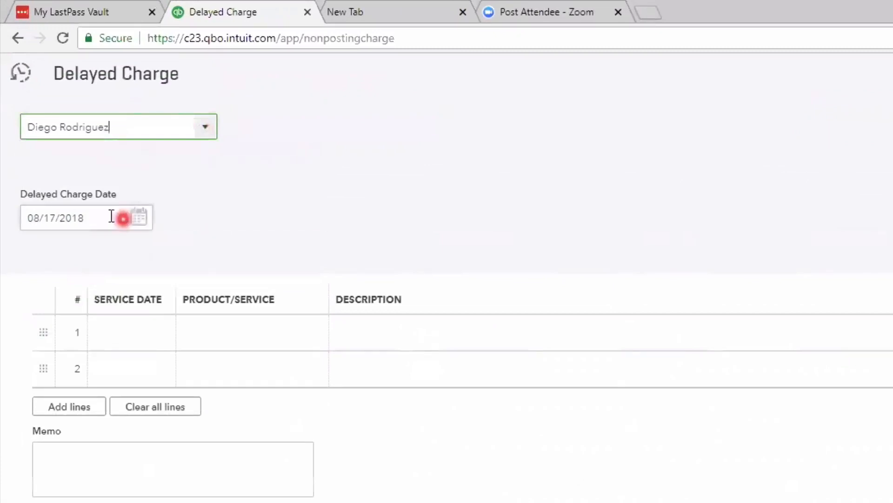
text(09/18/20)
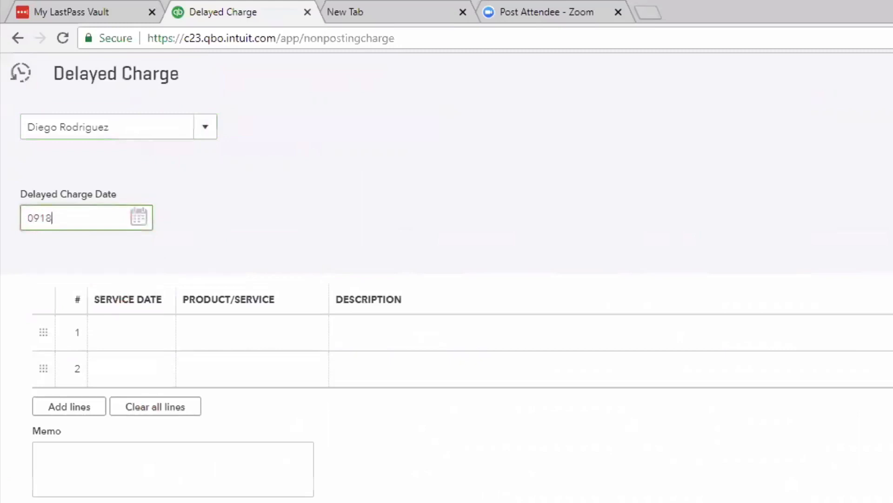
text(18)
key(Tab)
text(0)
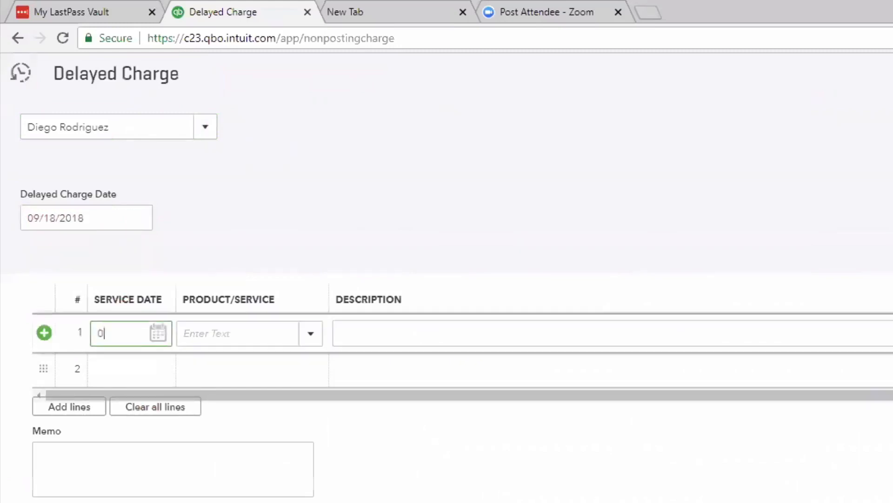
text(9/18/2018)
key(Tab)
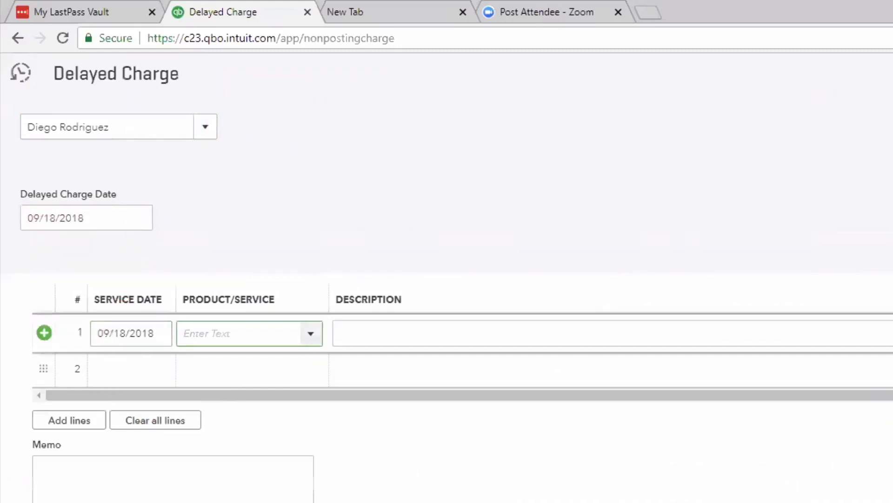
Add the Design:Design service with the default quantity of 1 and rate of 75, and save the charge, starting a new one.
text(d)
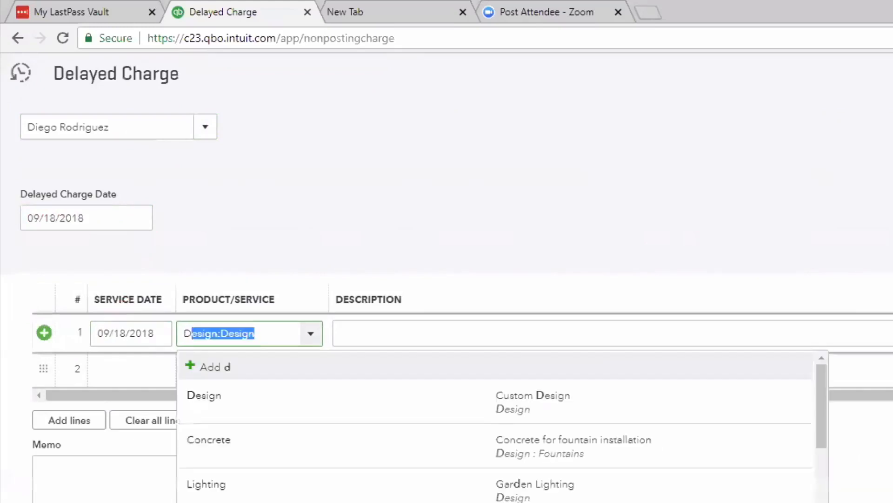
key(Tab)
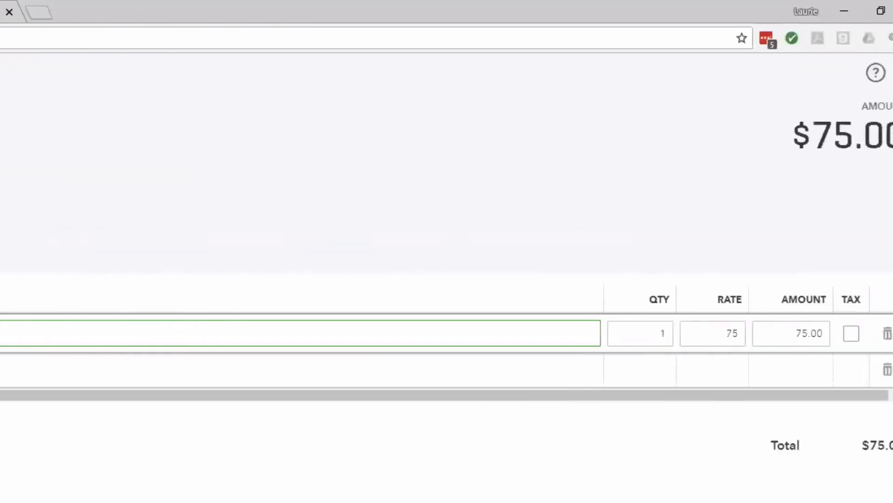
key(Tab)
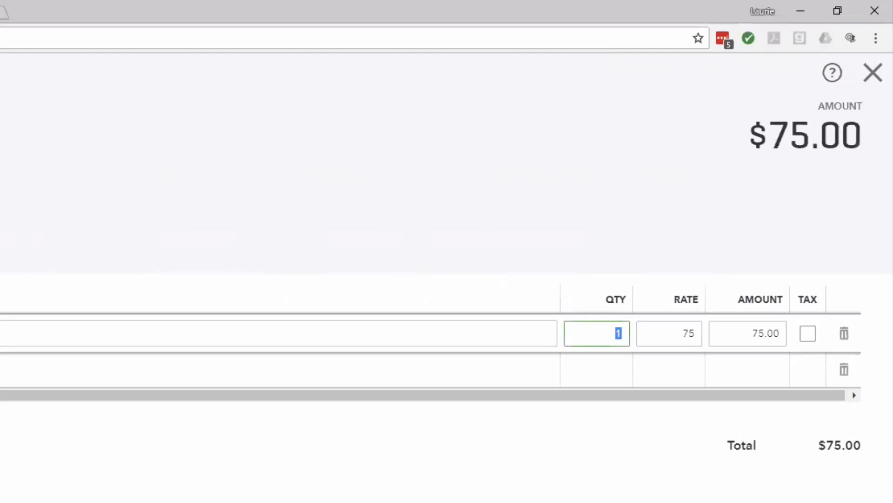
key(Tab)
key(Tab)
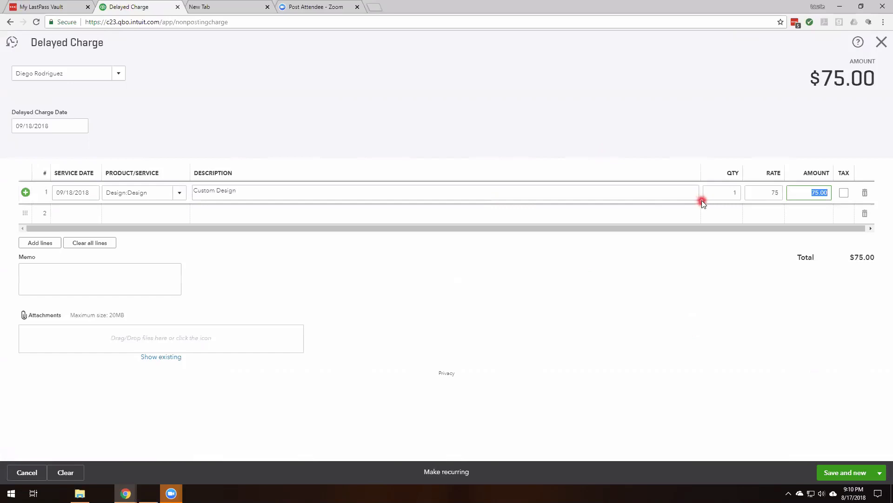
click(850, 473)
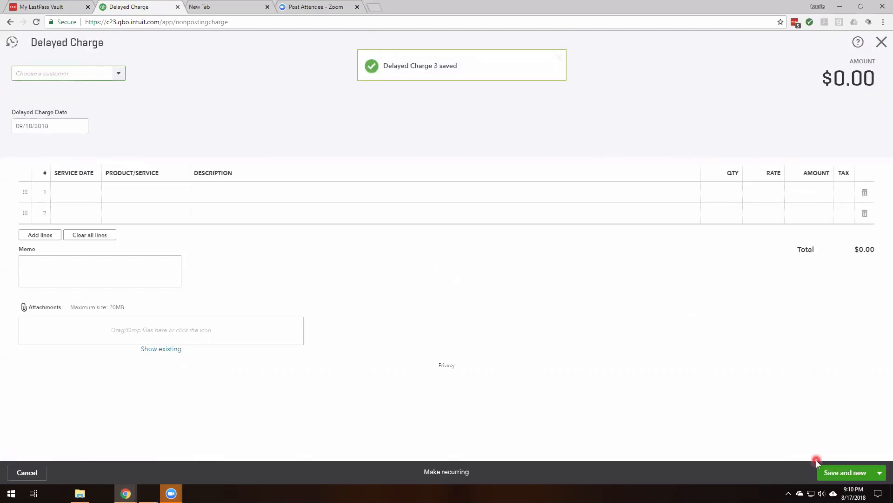
Choose the same customer as the previous delayed charge and set the delayed charge date to 09/19/2018.
text(Rondonuwu Fruit and Vegi)
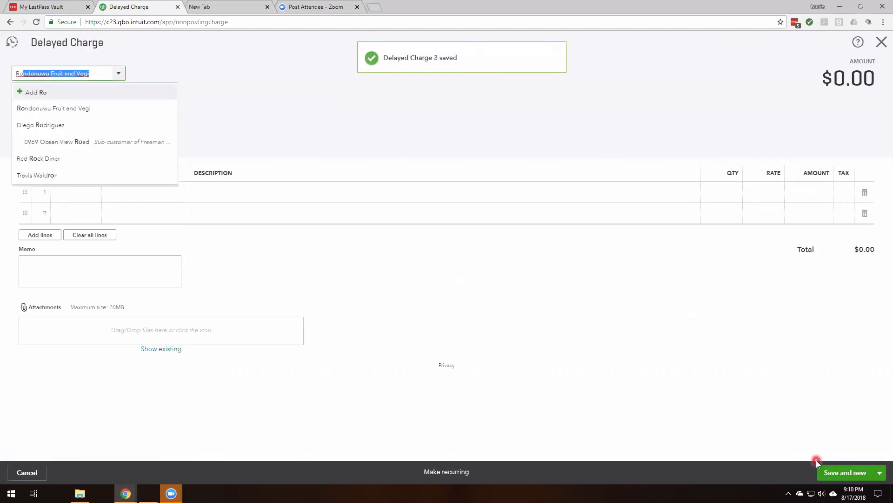
click(77, 125)
click(61, 128)
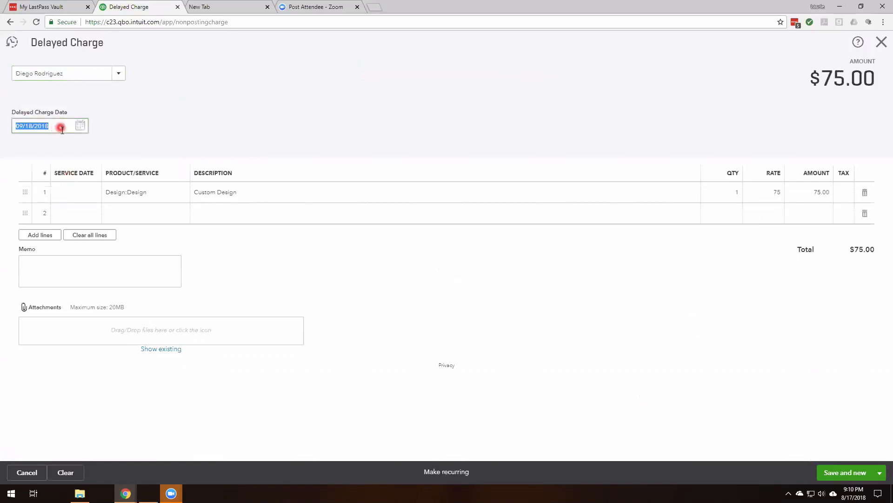
key(plus)
key(Tab)
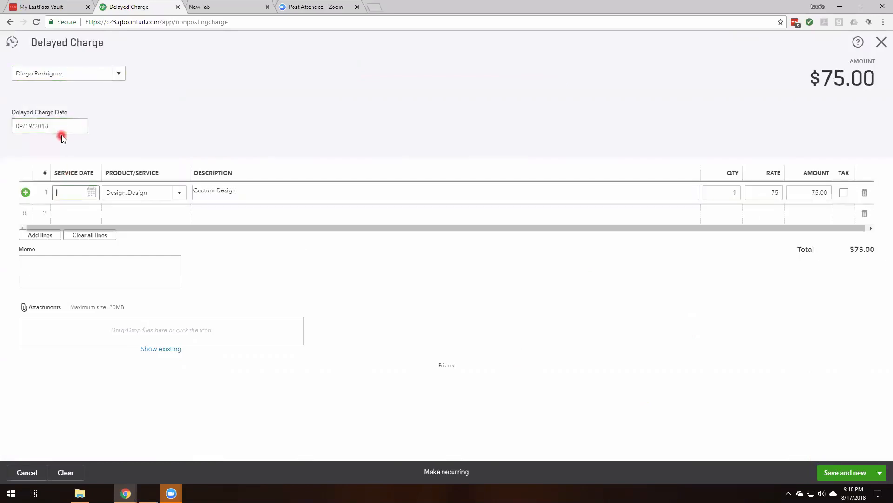
Set the Design:Design line's service date to 09/19/2018 and its quantity to 2.
text(09/1)
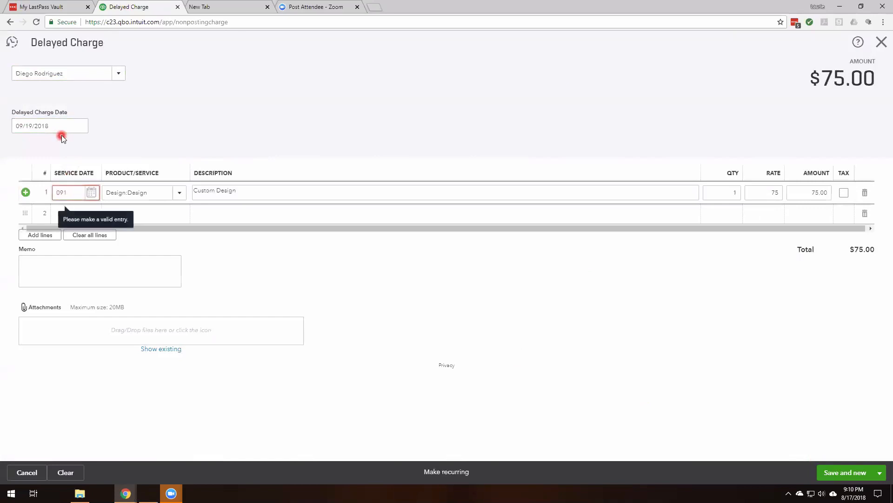
text(91)
key(Tab)
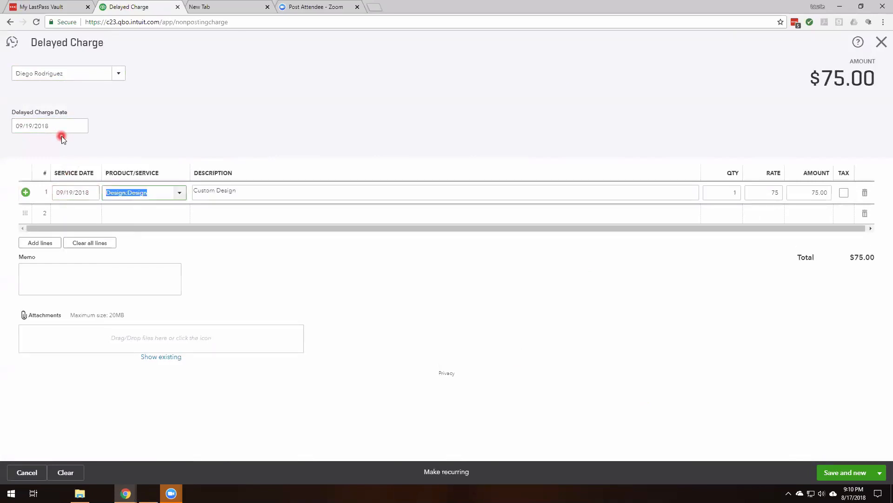
key(Tab)
key(Tab)
key(Tab)
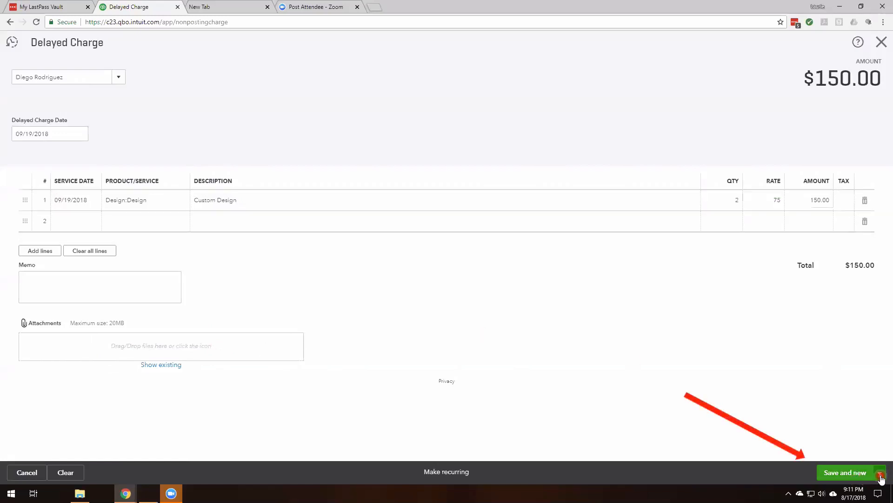
Save the delayed charge and close the form.
click(880, 472)
click(858, 457)
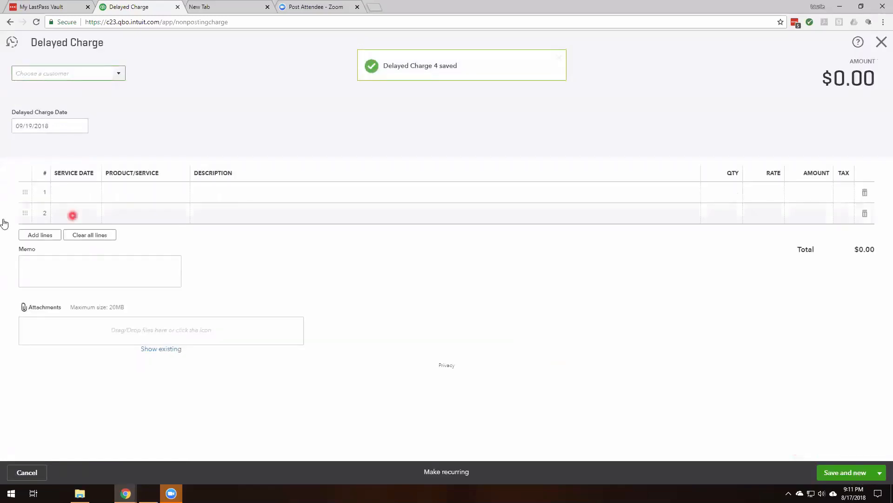
click(881, 42)
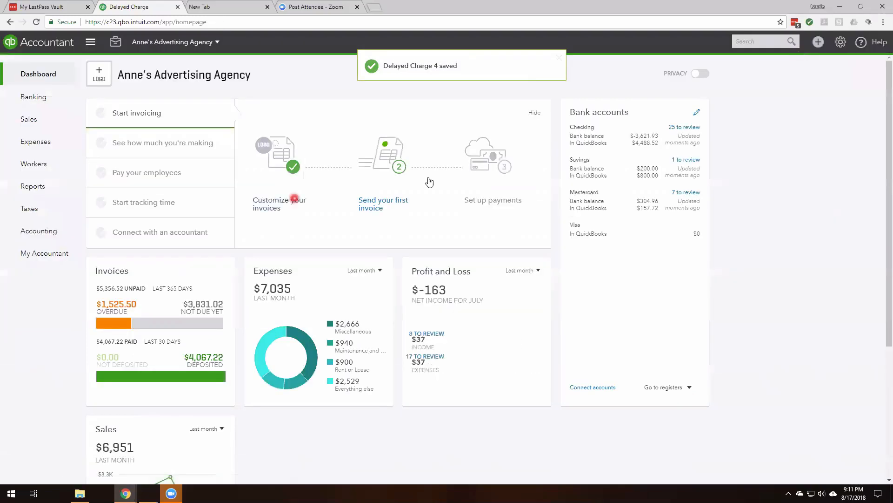
Create an invoice for the delayed charges' customer and add only the Sept 18 charge of $75.00 to it.
click(819, 41)
click(819, 42)
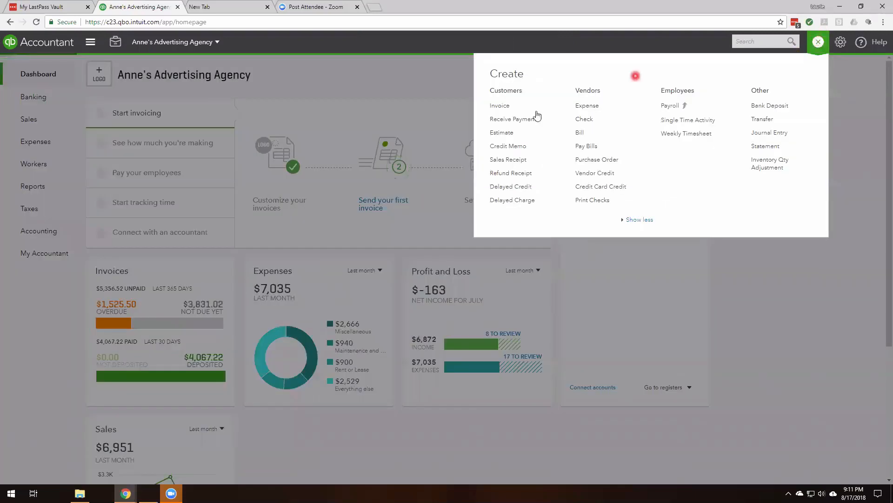
click(500, 107)
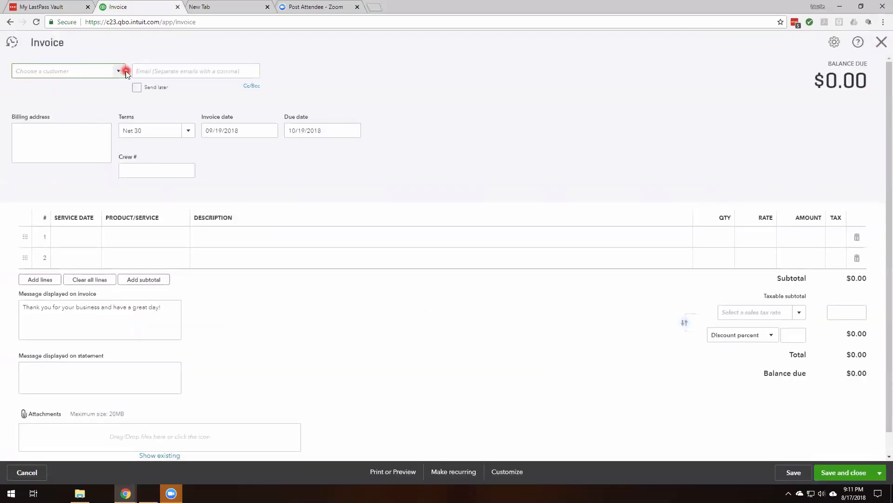
text(Diego Rodriguez)
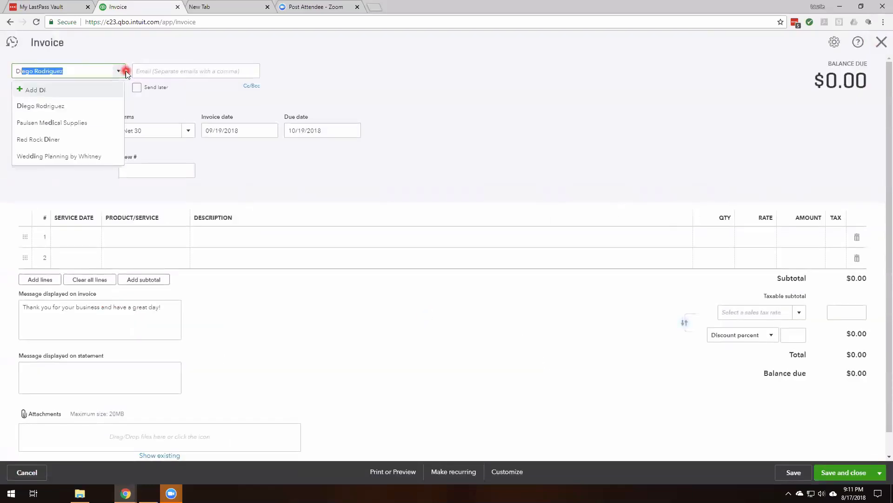
key(Tab)
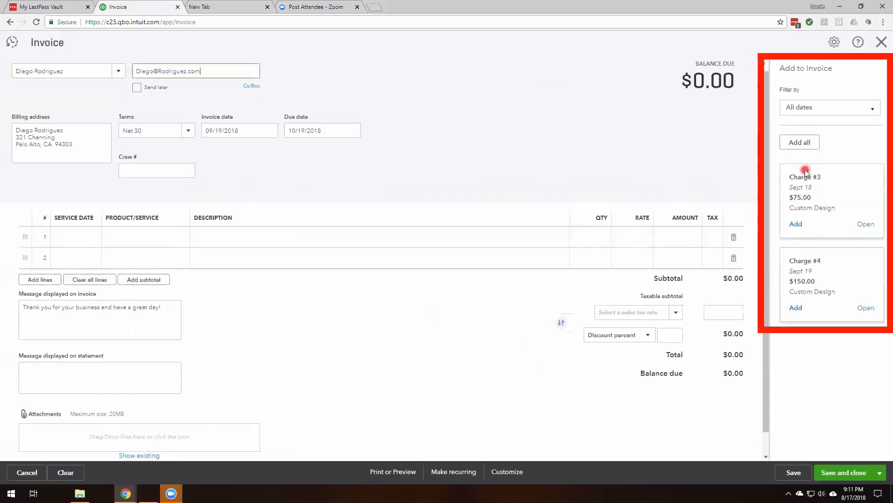
click(806, 309)
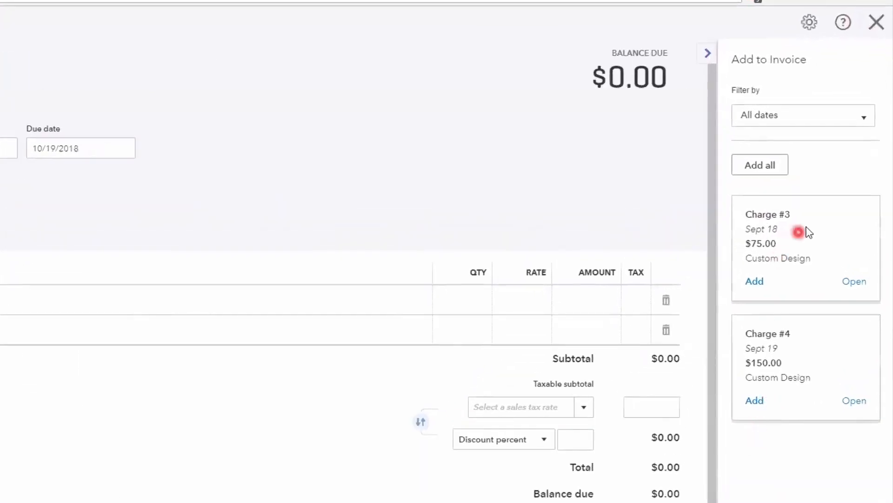
click(756, 282)
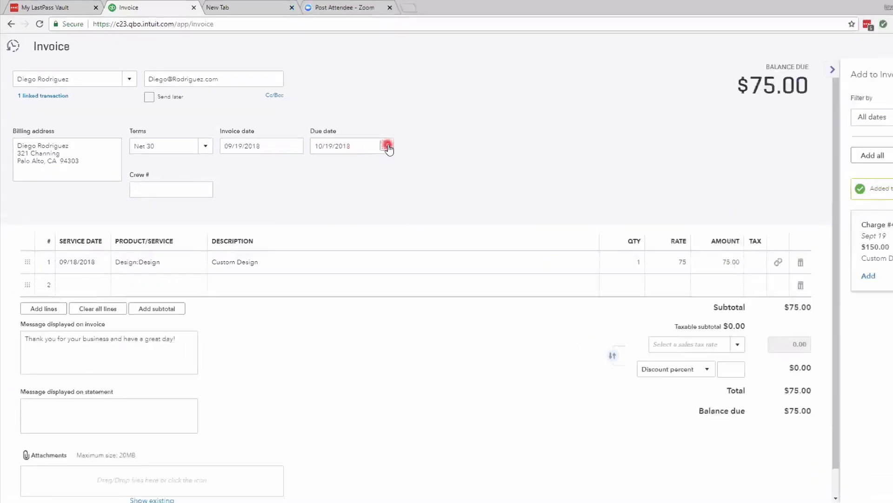
Set the invoice terms to Due on receipt, and save and close the invoice.
click(205, 147)
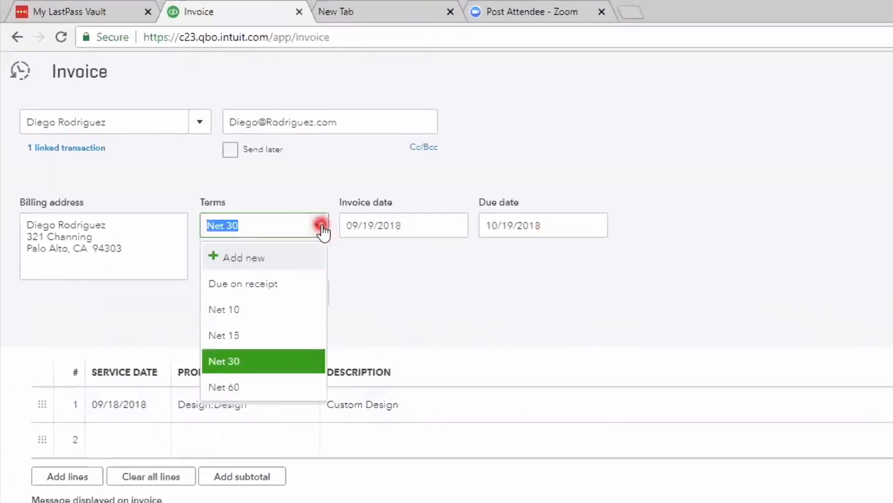
click(272, 293)
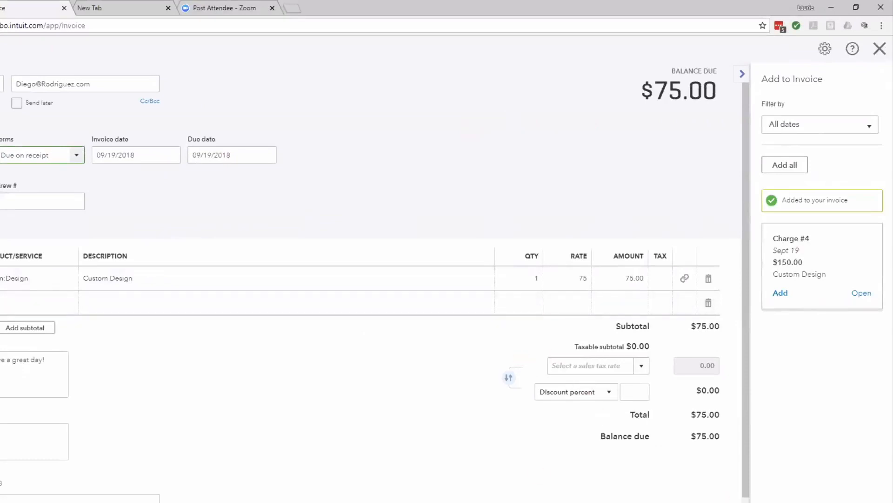
click(778, 502)
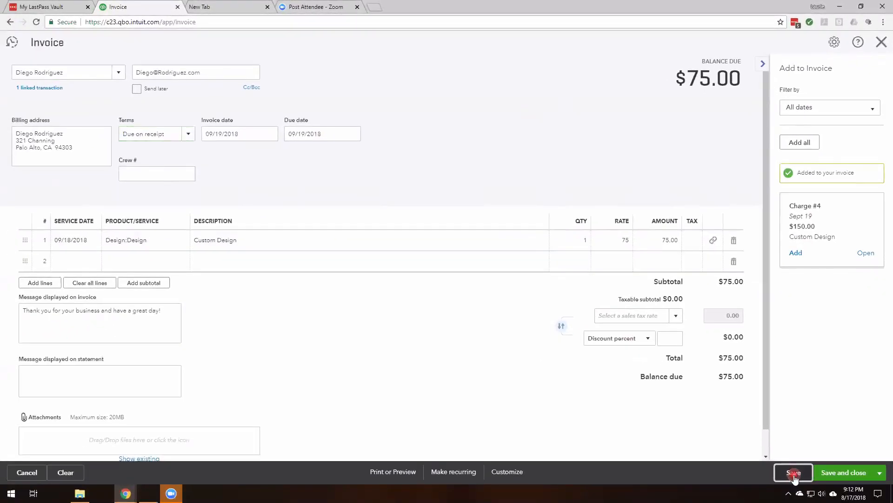
click(882, 42)
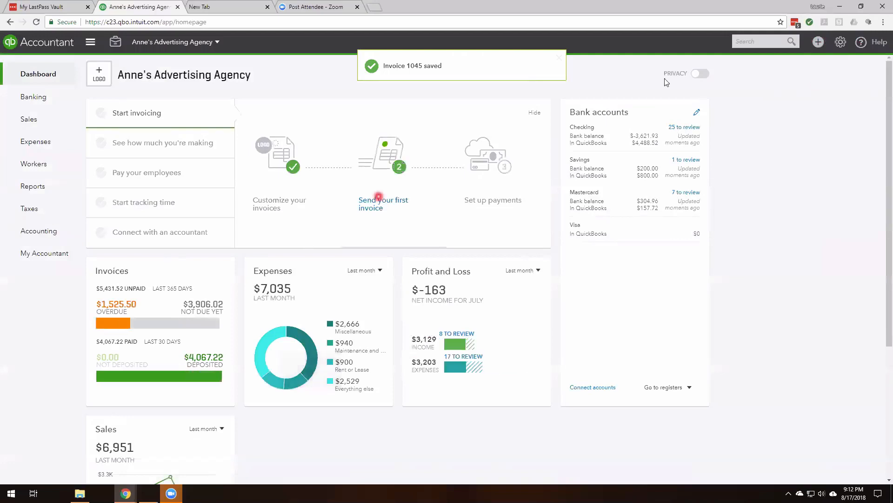
Create another invoice for the same customer with the terms Due on receipt.
click(819, 43)
click(509, 108)
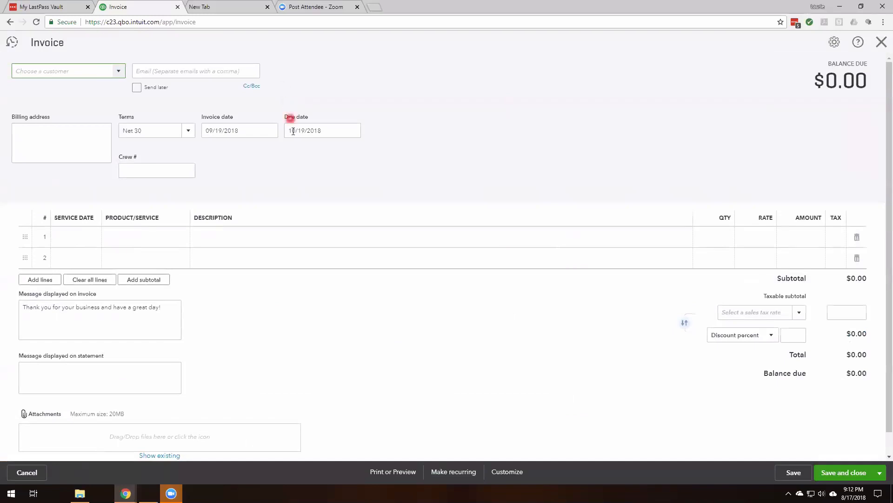
text(die)
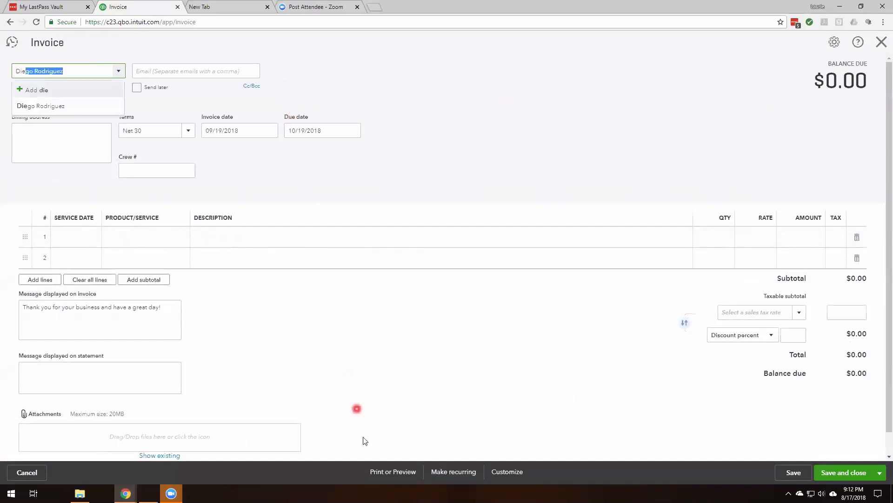
key(Tab)
click(189, 130)
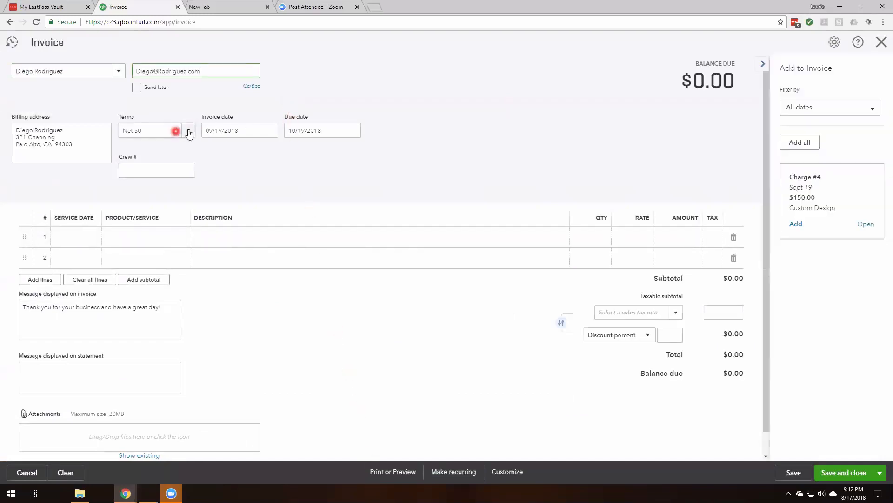
click(166, 164)
Set the invoice date to 10/19/2018.
click(254, 130)
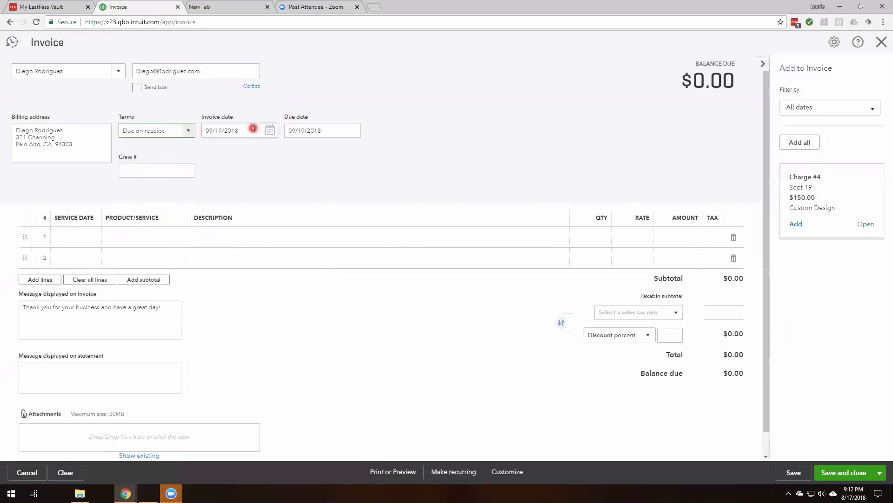
click(272, 130)
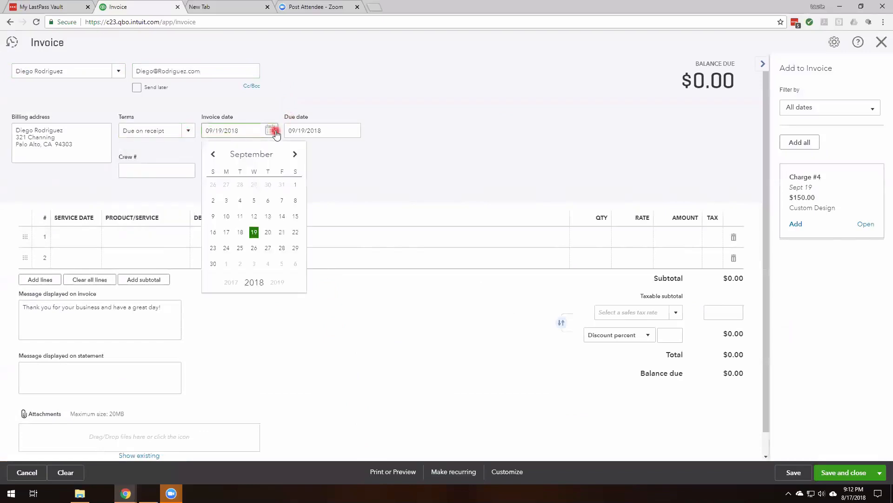
click(295, 154)
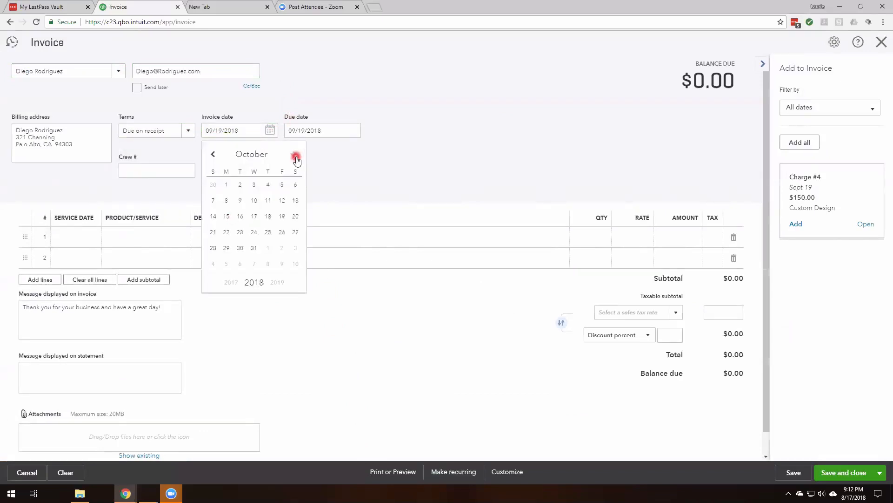
click(282, 216)
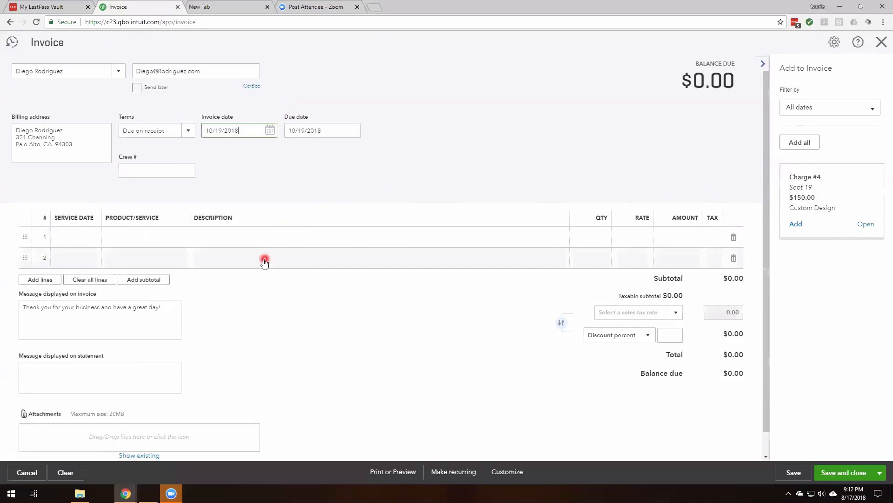
Add the remaining Sept 19 charge of $150.00 to the invoice, and save and close it.
click(69, 239)
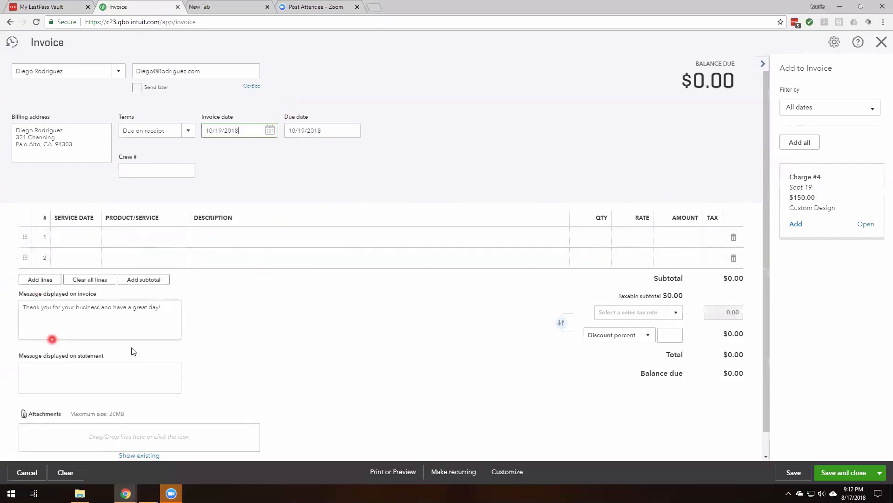
click(116, 233)
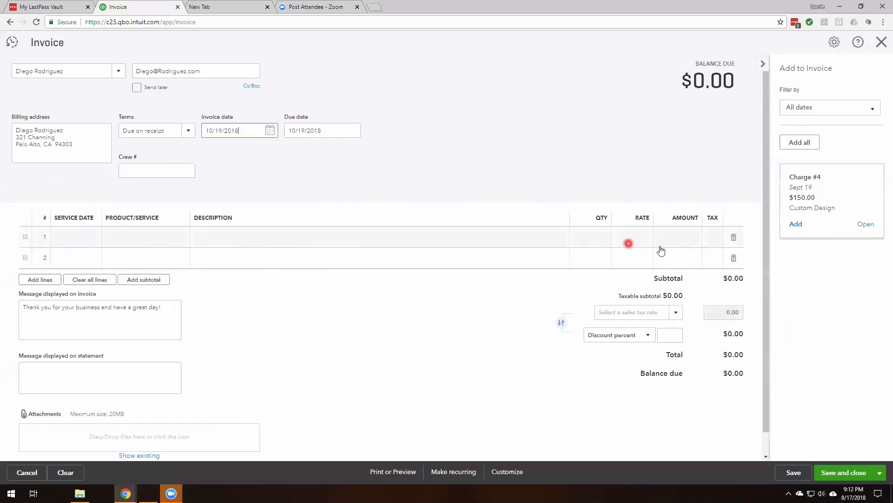
click(795, 224)
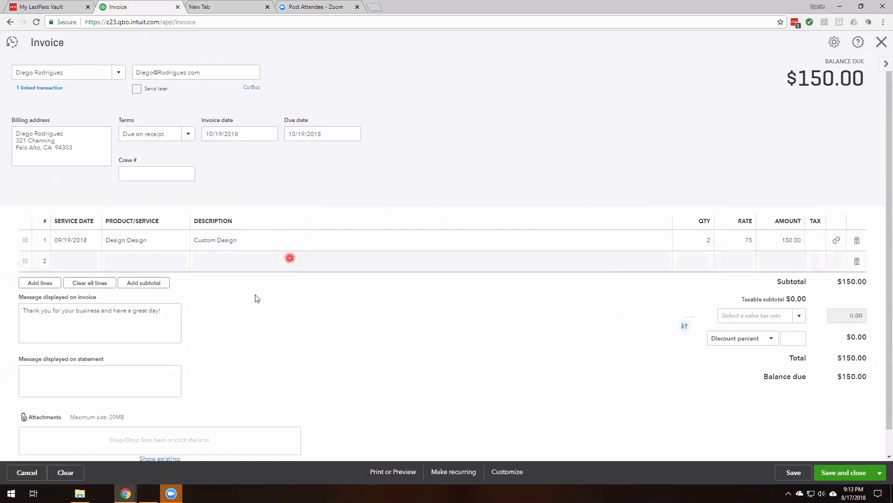
click(856, 473)
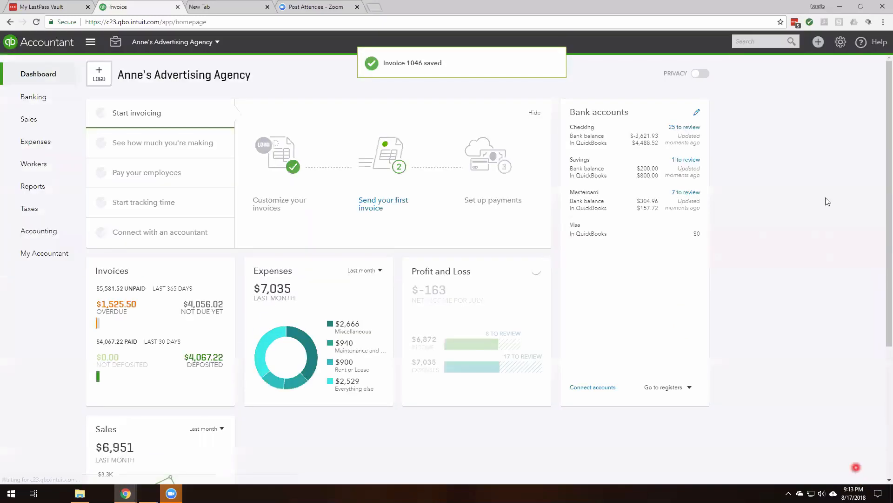
click(794, 43)
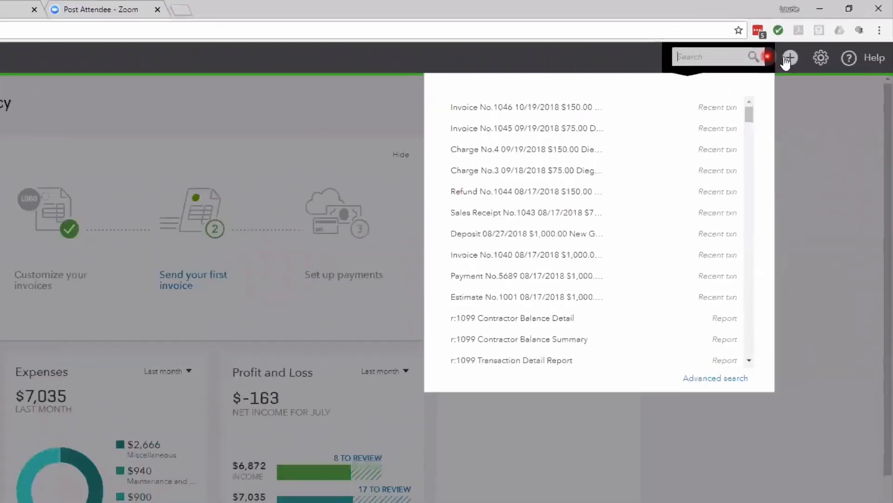
click(817, 43)
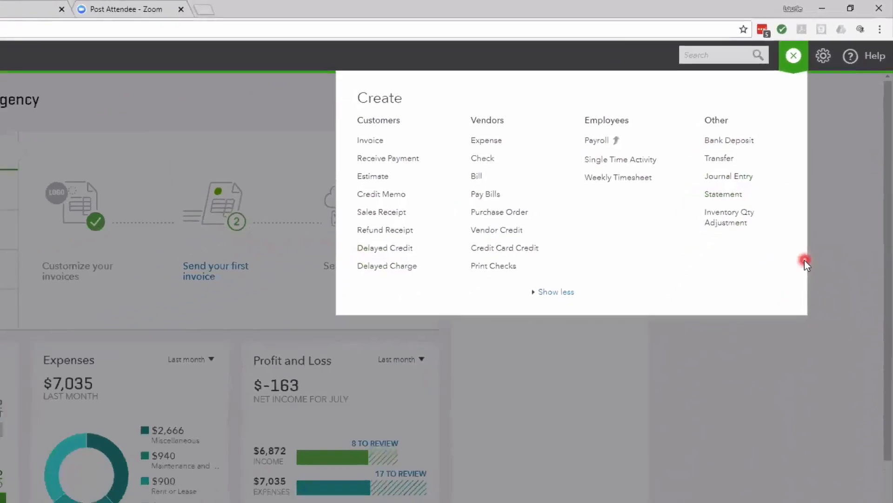
click(853, 128)
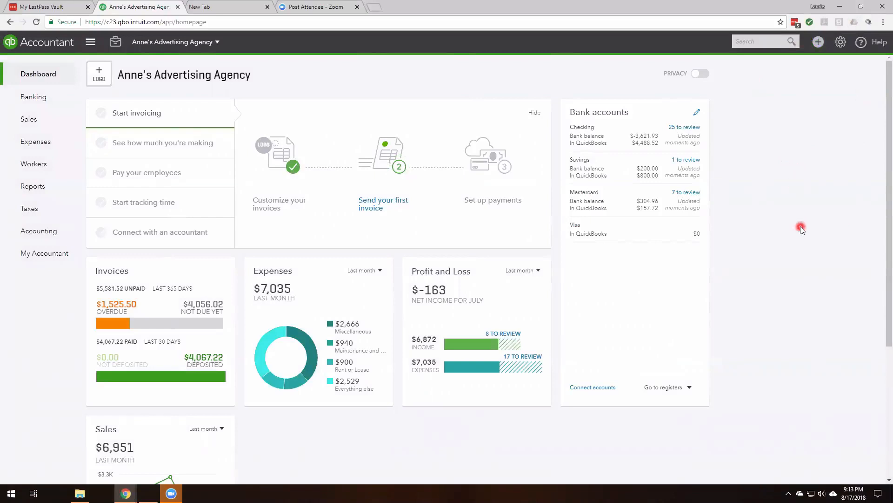
Open the 08/17/2018 refund of $150.00 from the recent transactions to review it, and close it unchanged.
click(791, 41)
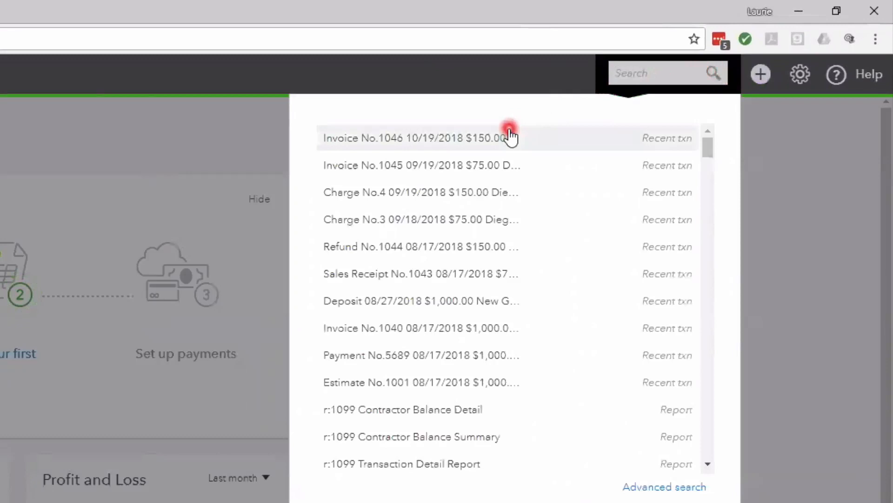
click(486, 254)
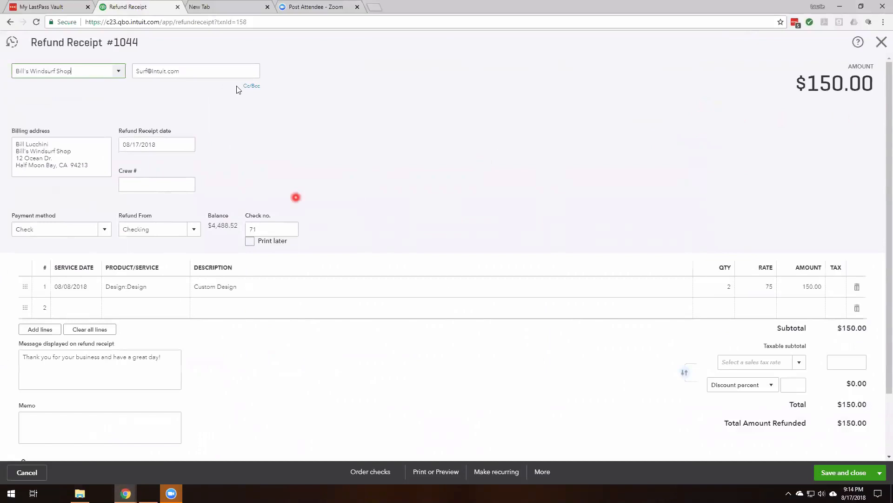
click(881, 44)
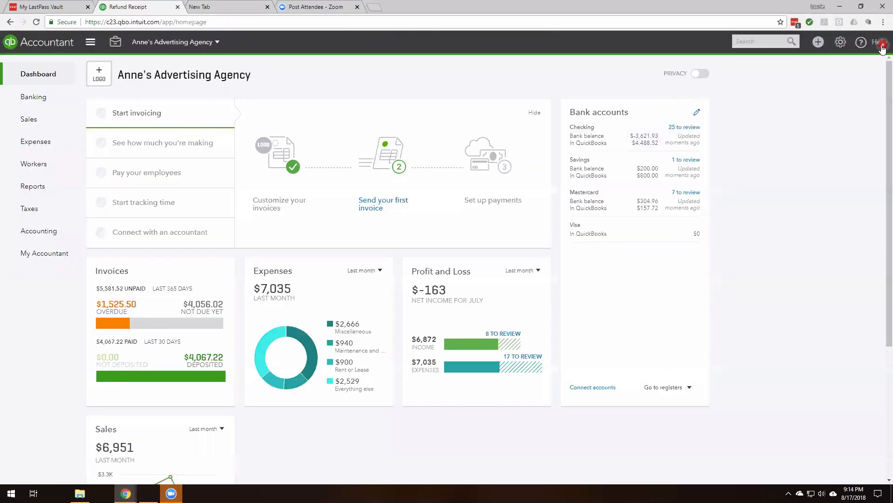
Run an advanced search of all transaction lines for a line amount equal to 150.00.
click(792, 45)
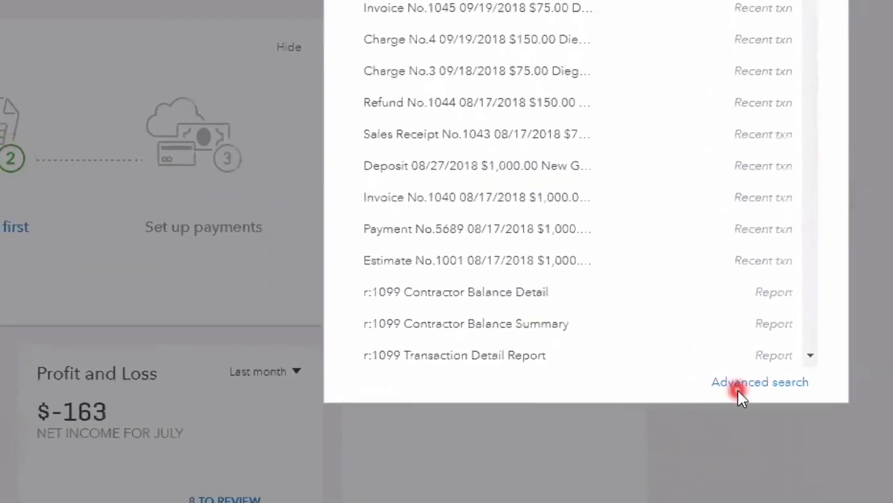
click(737, 386)
click(178, 71)
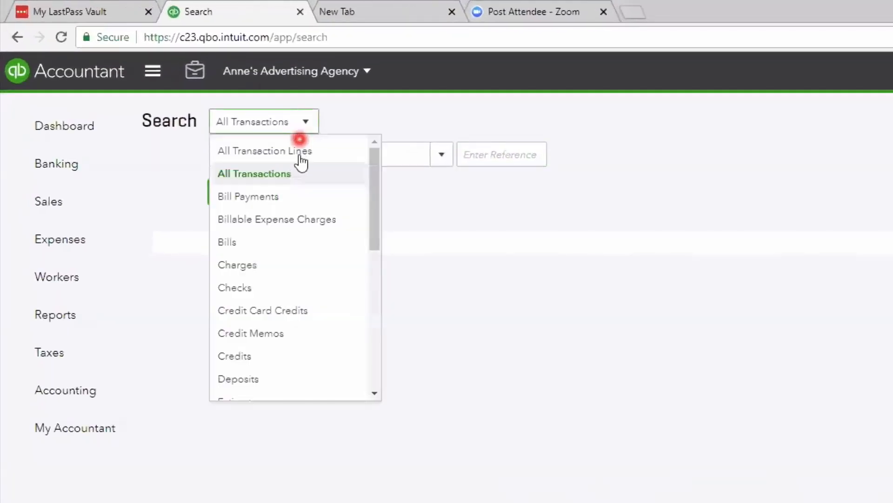
click(300, 152)
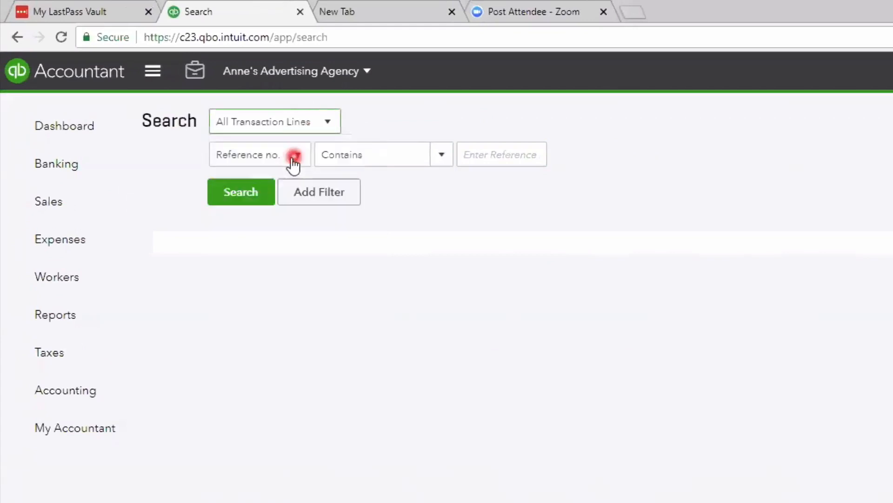
click(295, 155)
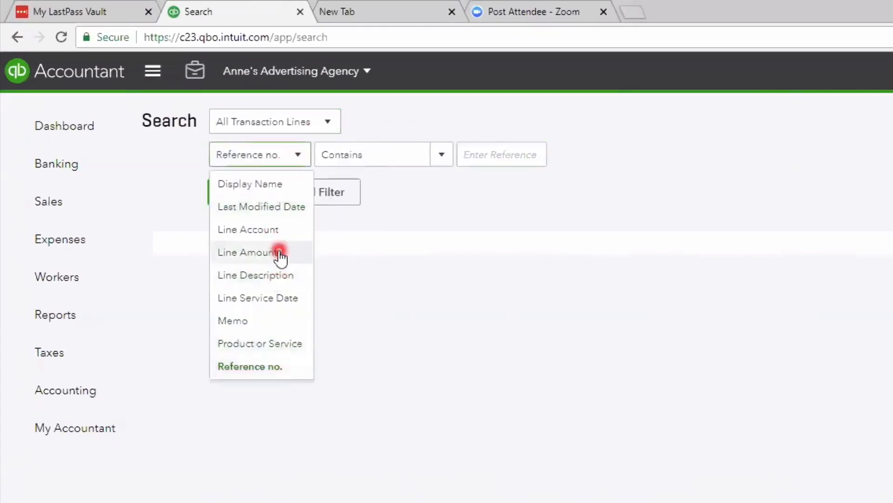
click(278, 252)
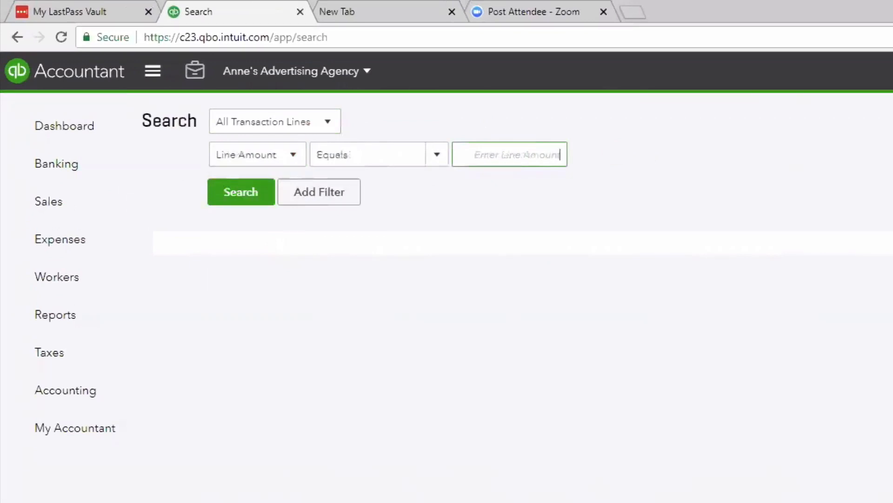
text(150.0)
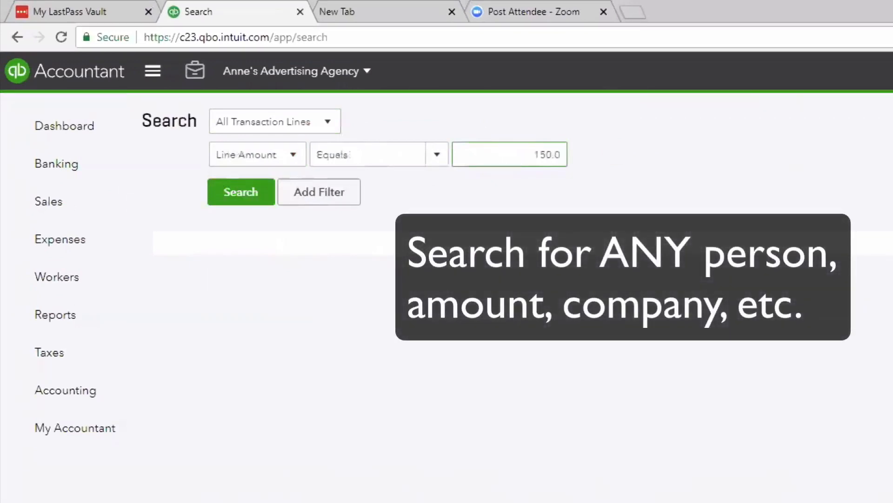
click(242, 201)
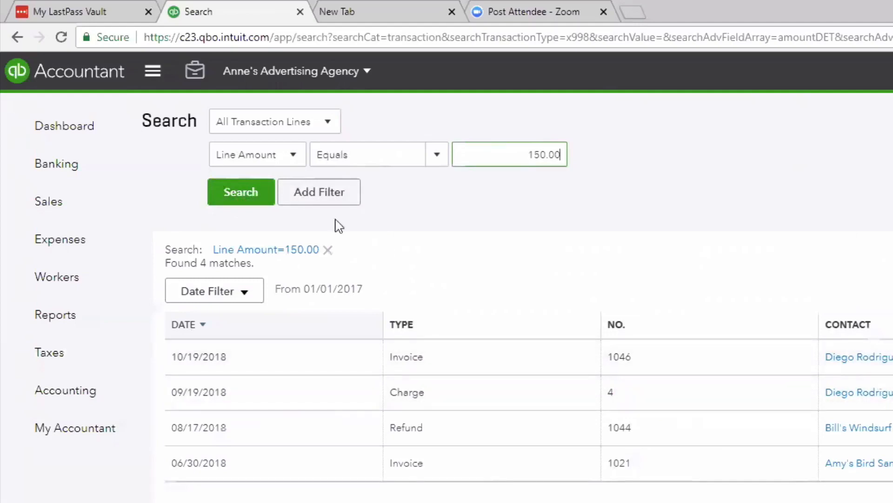
click(294, 154)
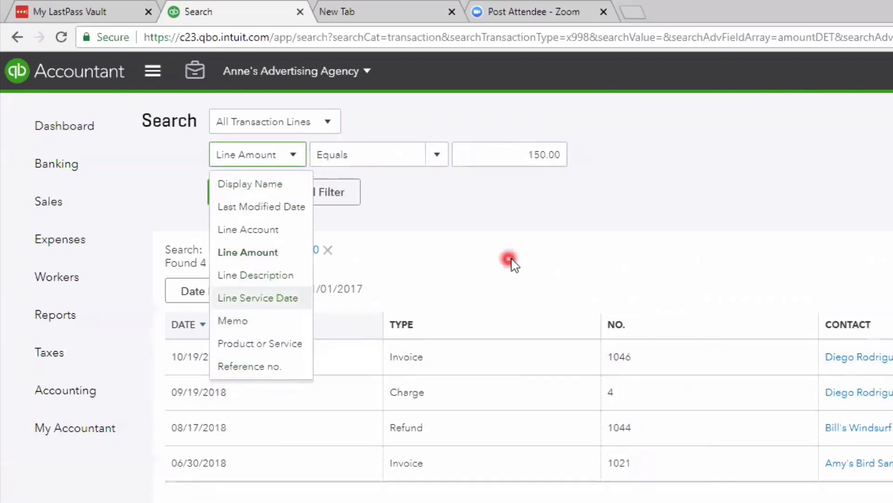
click(237, 319)
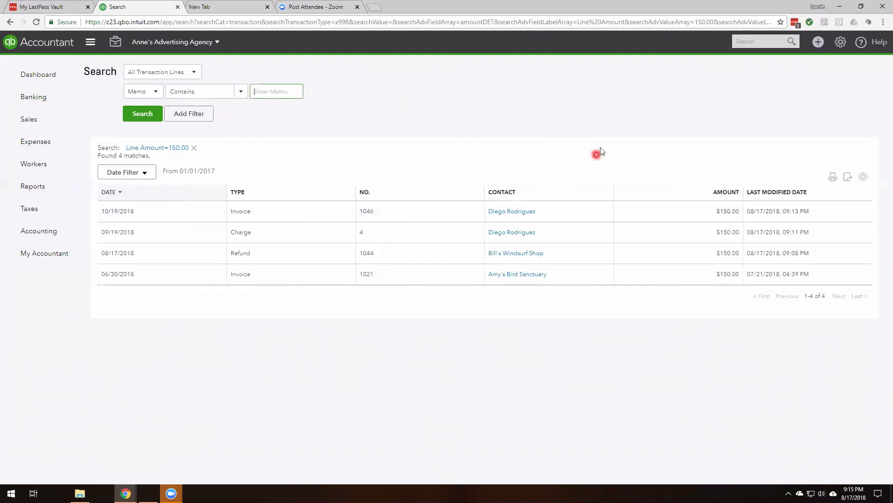
click(819, 44)
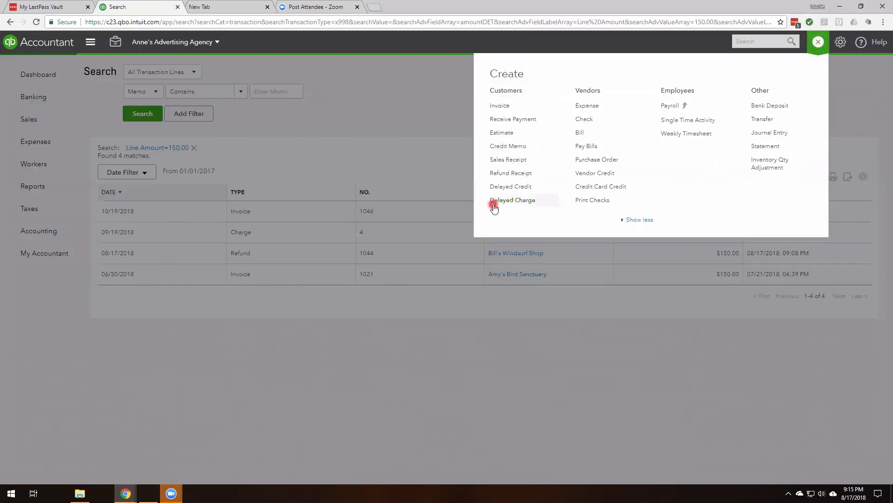
click(32, 122)
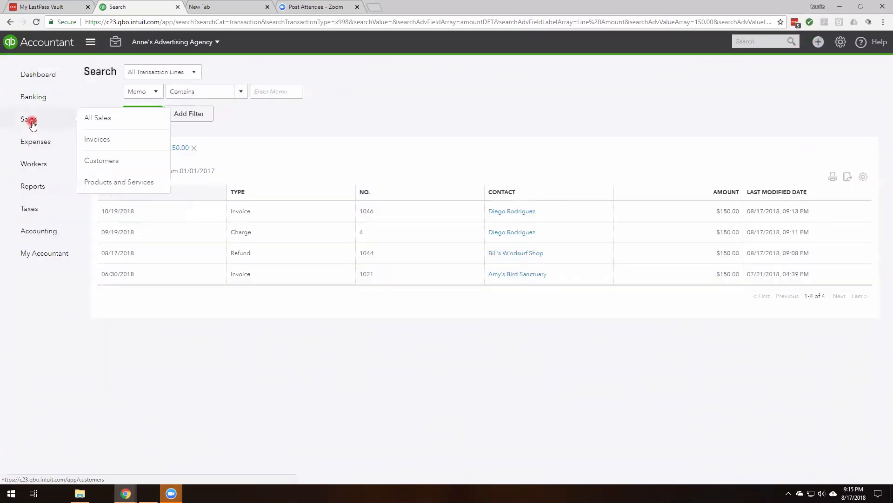
Look through the sales customer list and the Products and Services list.
click(32, 124)
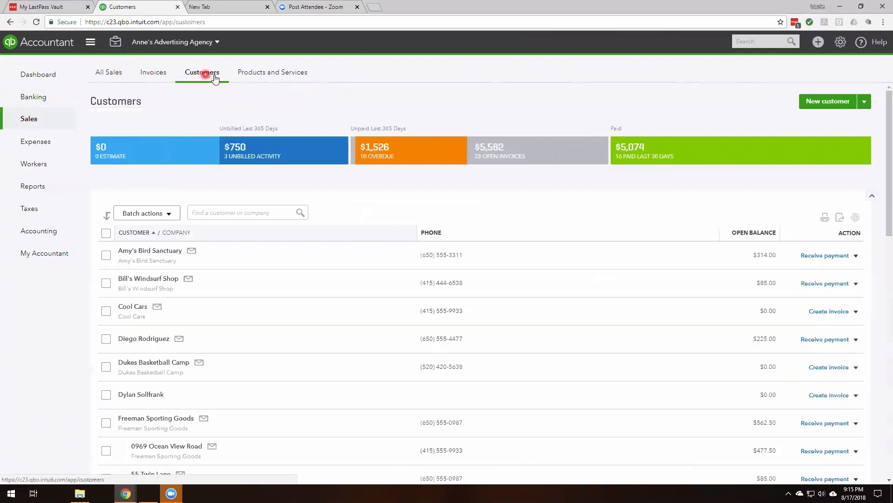
click(283, 74)
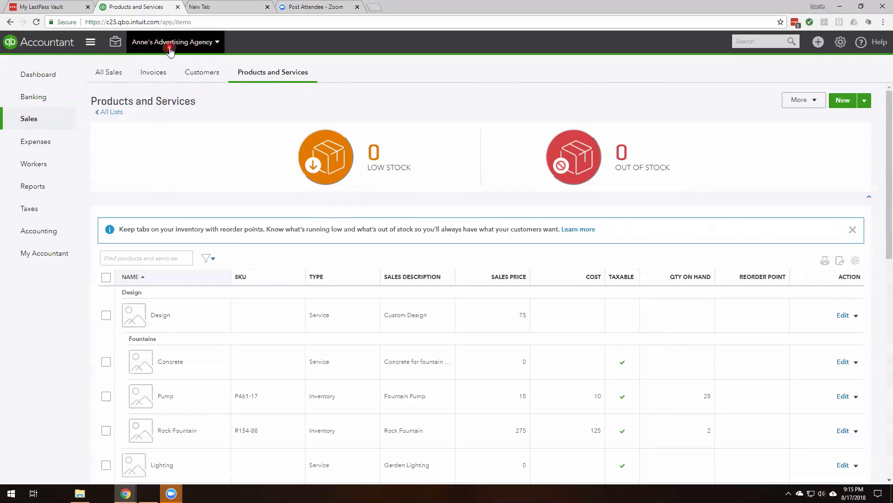
Find Bill's Windsurf Shop in the customer list by searching for "bill", and open its record.
click(202, 72)
click(237, 215)
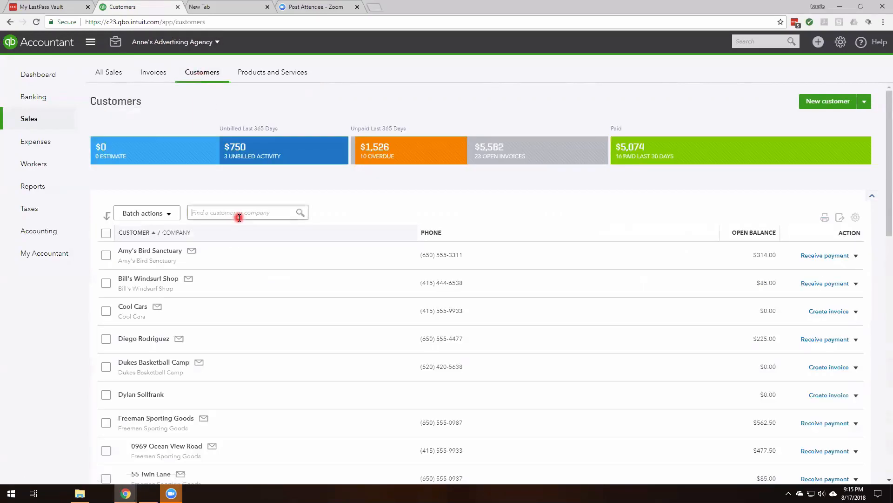
text(bill)
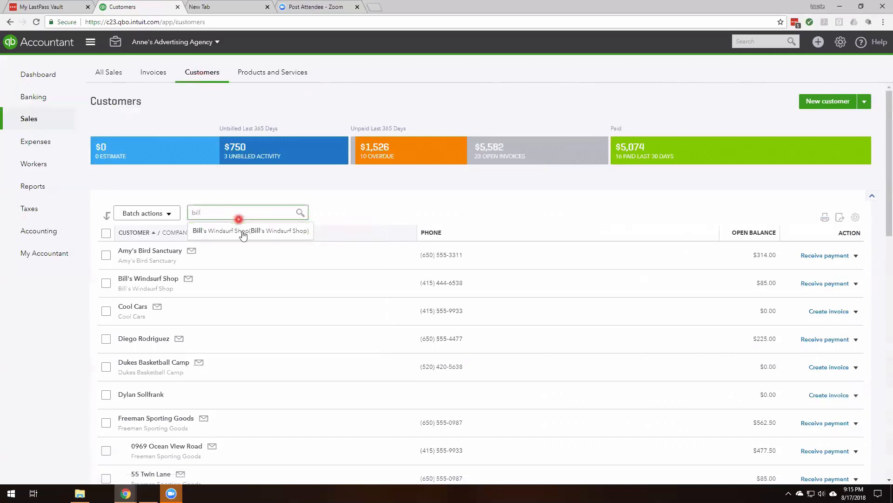
click(243, 231)
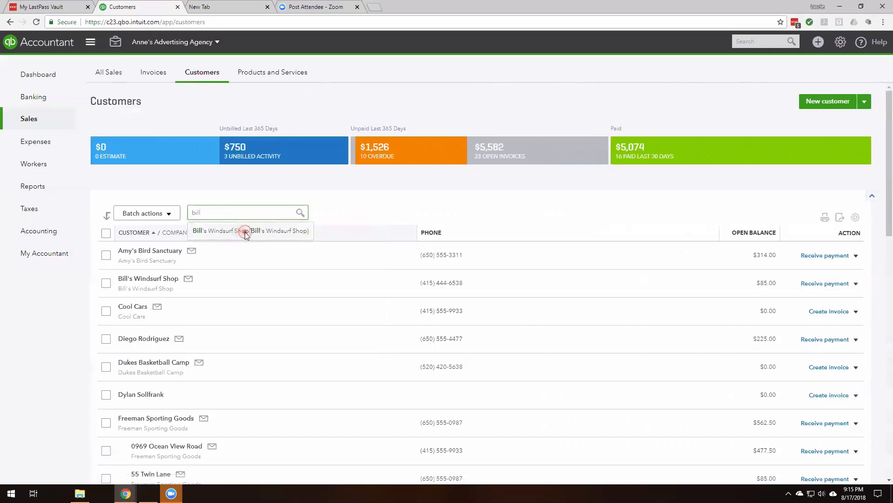